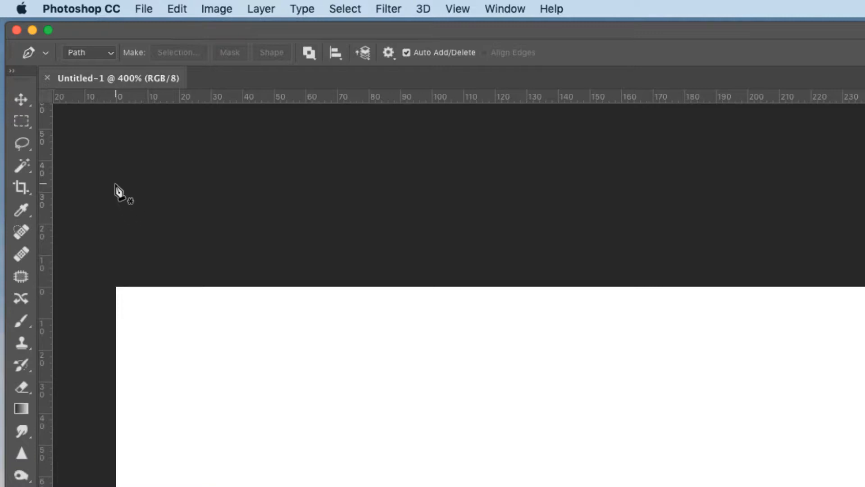
Draw a closed four-sided path with straight segments on the upper-left part of the canvas using the Pen tool in Path mode.
click(110, 52)
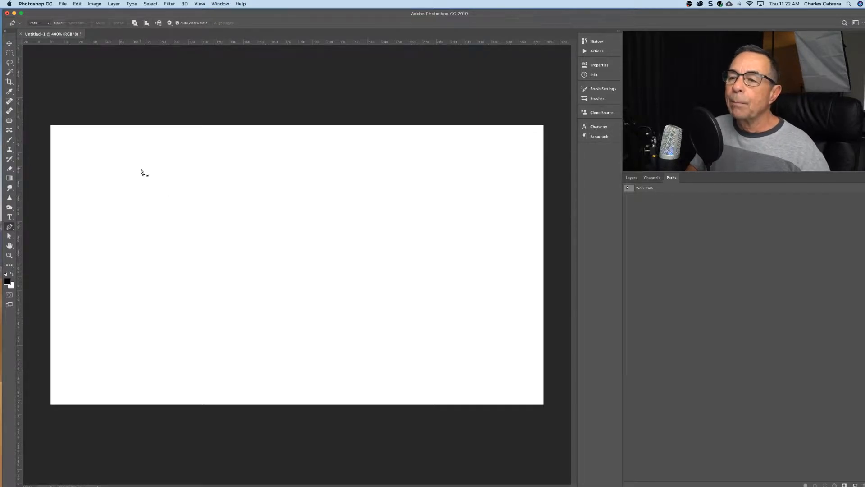
click(140, 169)
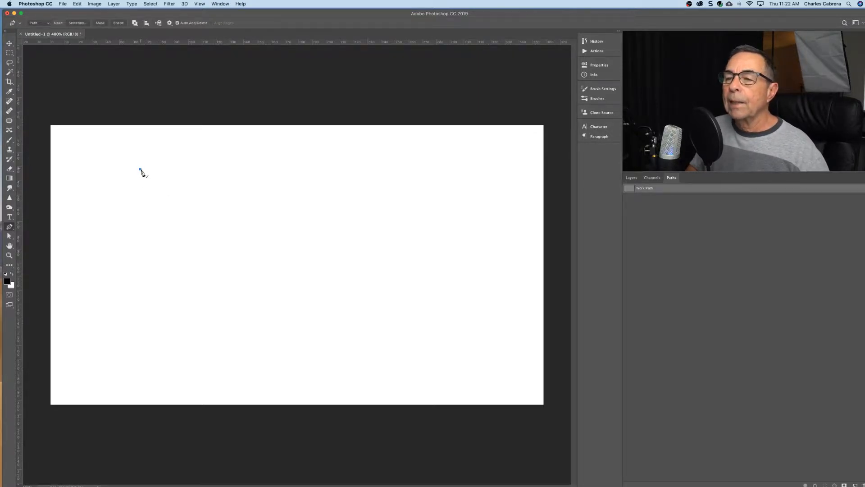
click(138, 276)
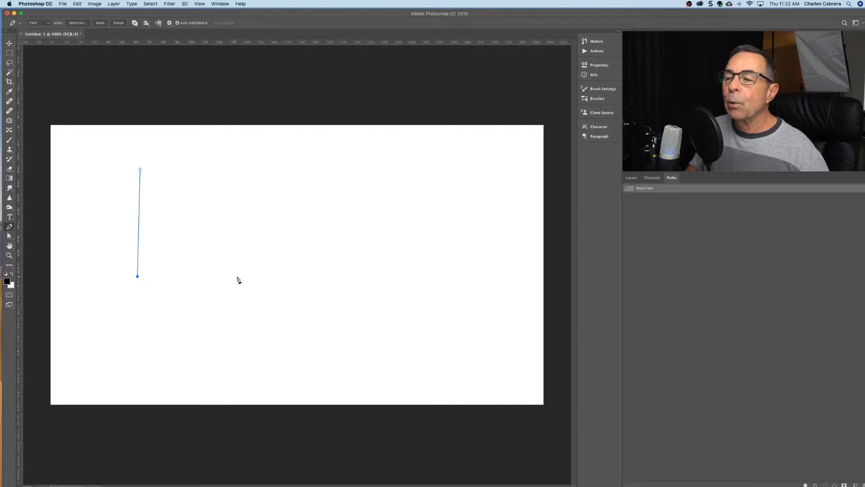
click(264, 279)
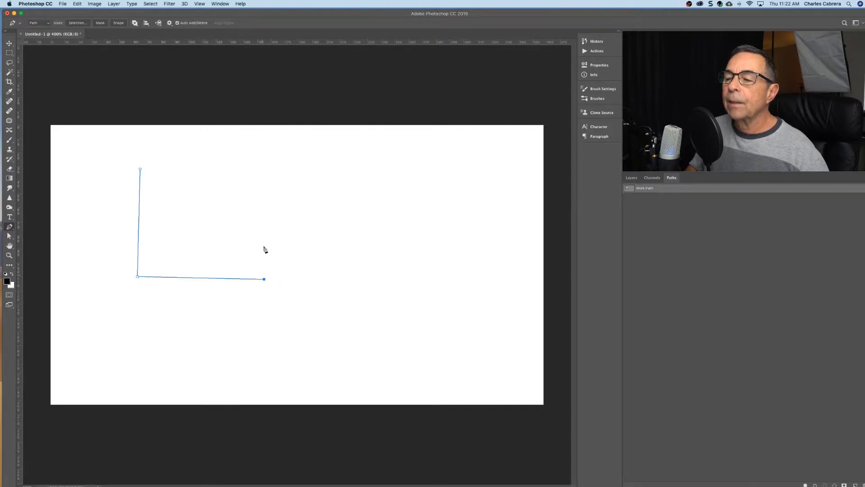
click(265, 167)
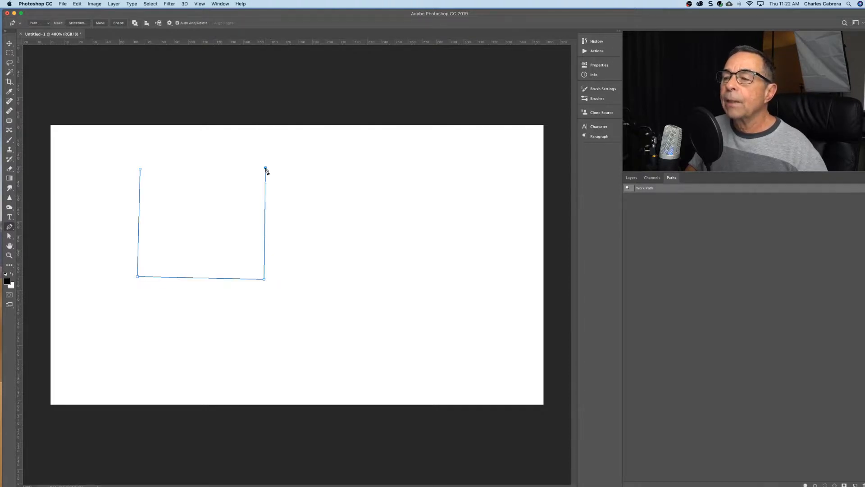
click(140, 169)
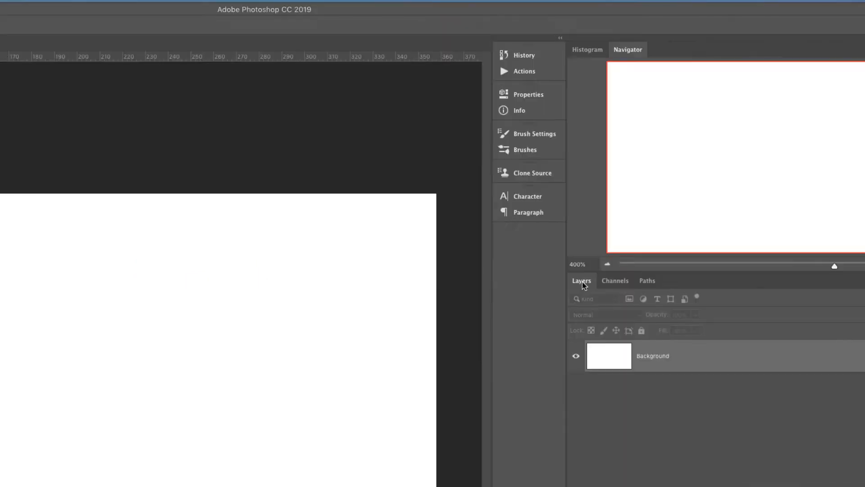
Save the temporary work path under the name Work Path1.
click(648, 281)
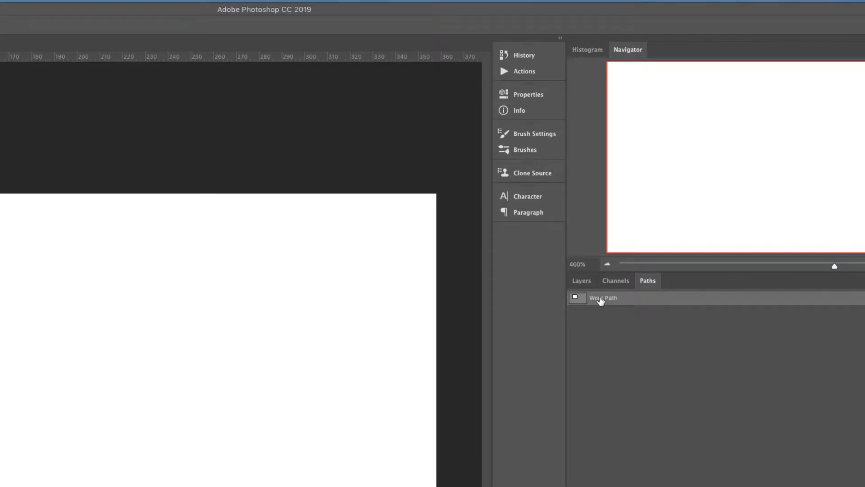
double_click(597, 298)
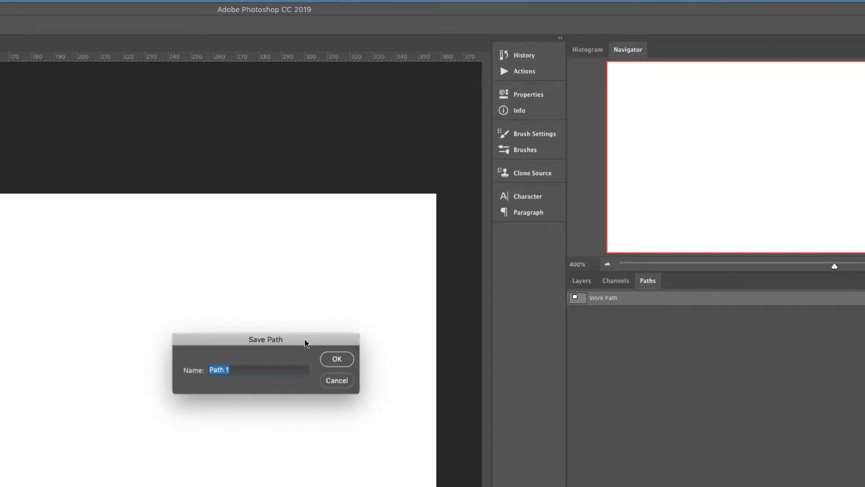
click(248, 367)
drag(248, 367, 191, 367)
text(Work Path1)
key(Return)
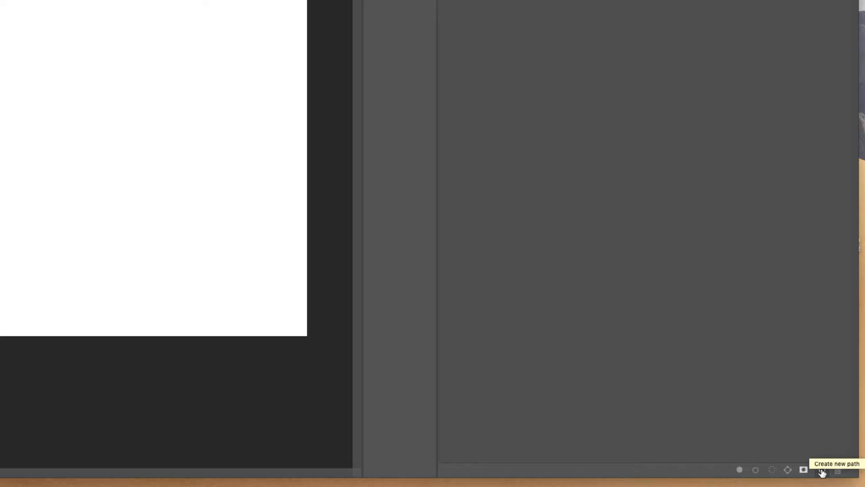
Create a new path and draw a closed rectangle with exactly horizontal and vertical sides on the canvas's upper-left part.
click(822, 470)
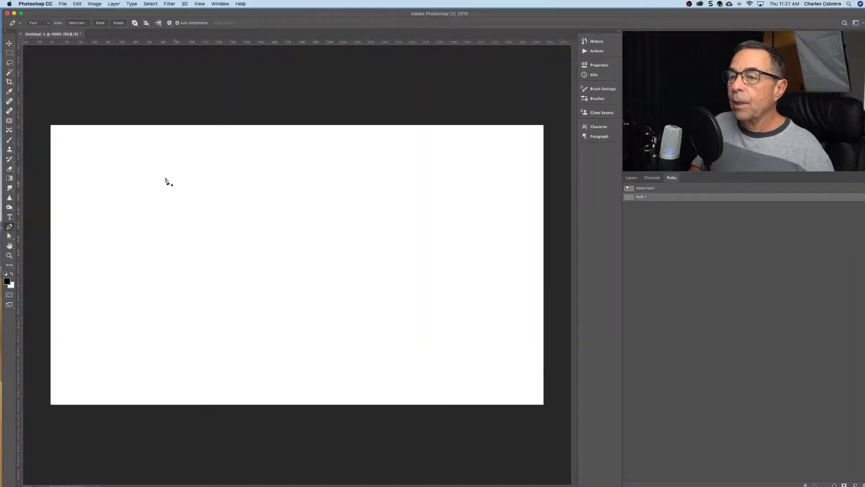
click(165, 177)
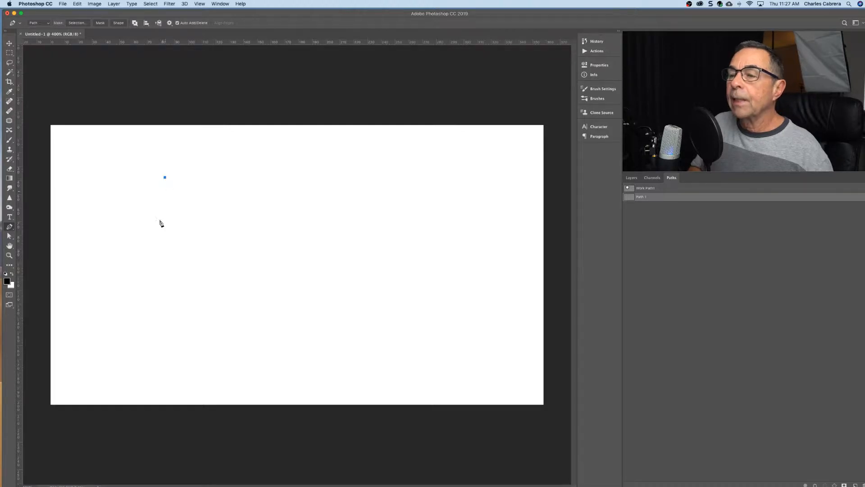
click(165, 256)
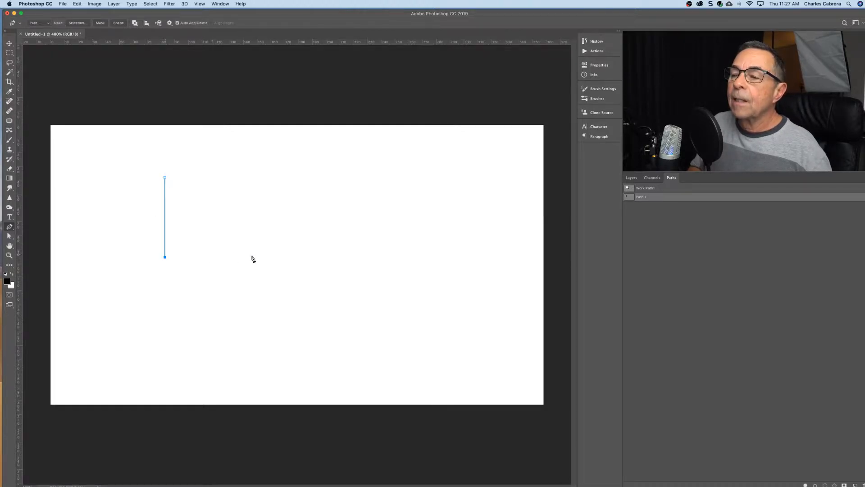
click(264, 257)
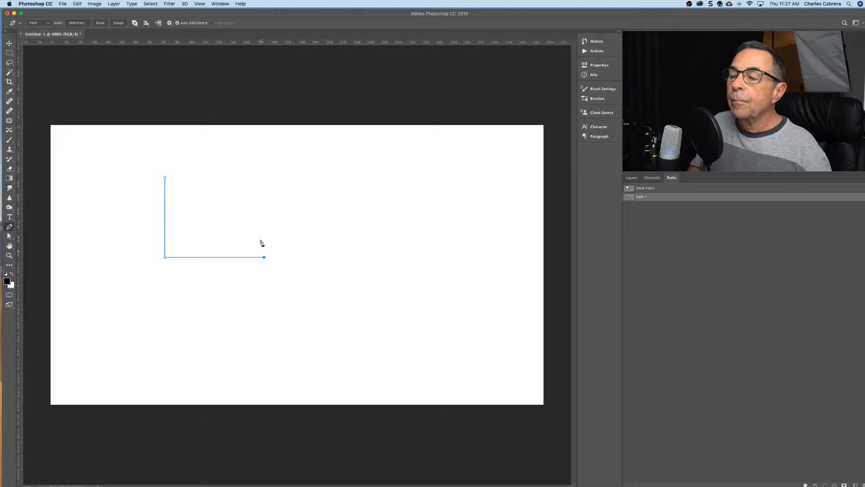
click(265, 177)
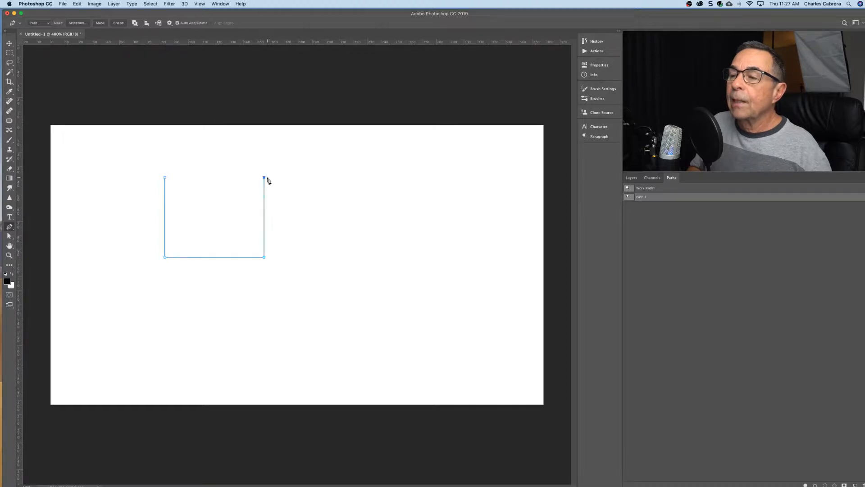
click(165, 178)
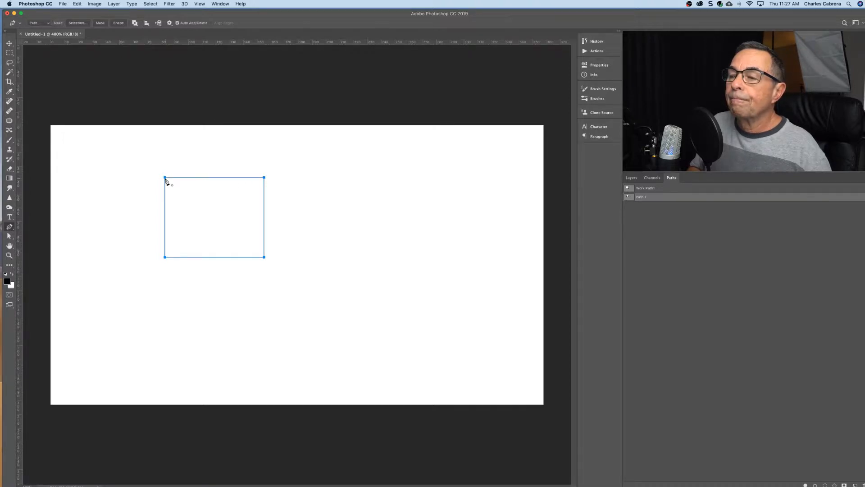
Reselect Path 1 and reshape its rectangle by shifting the upper-right corner slightly outward, the top edge up and the right edge outward.
click(658, 223)
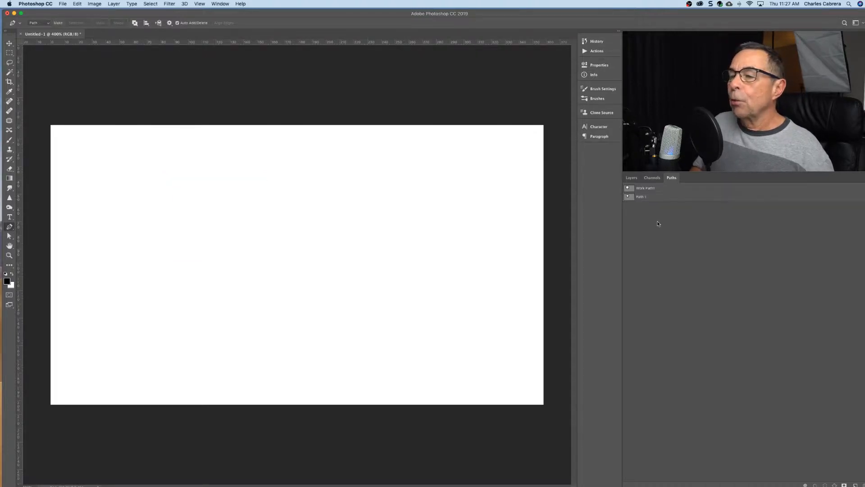
click(656, 201)
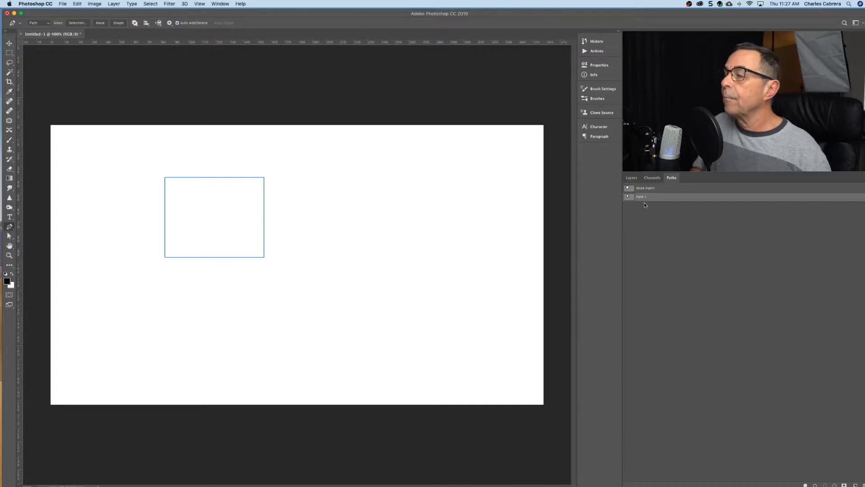
super+click(264, 258)
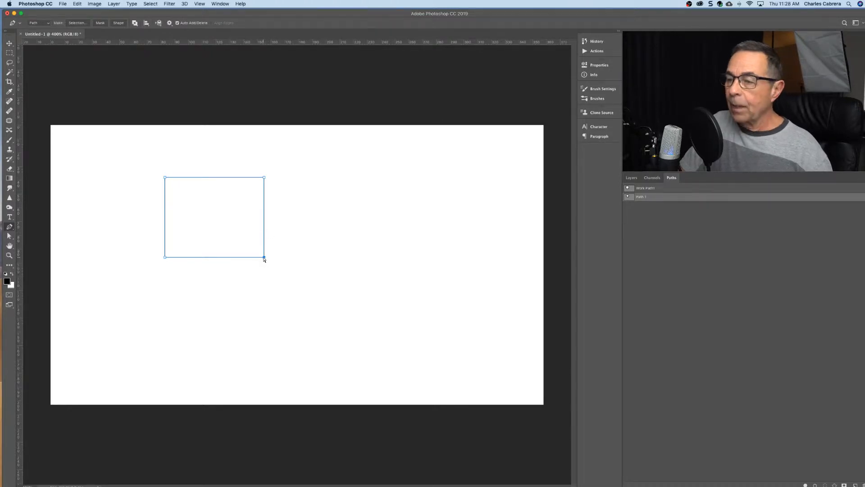
mouse_move(264, 259)
mouse_down()
mouse_move(328, 280)
mouse_move(263, 257)
mouse_up()
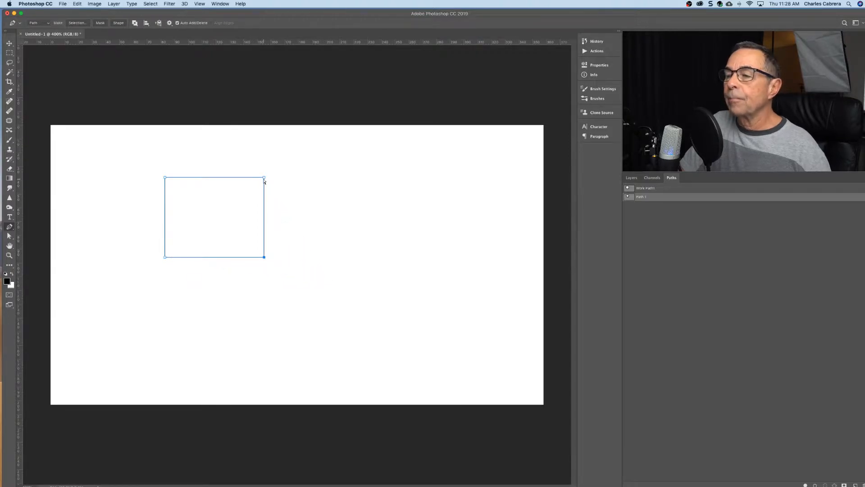
drag(264, 178, 268, 178)
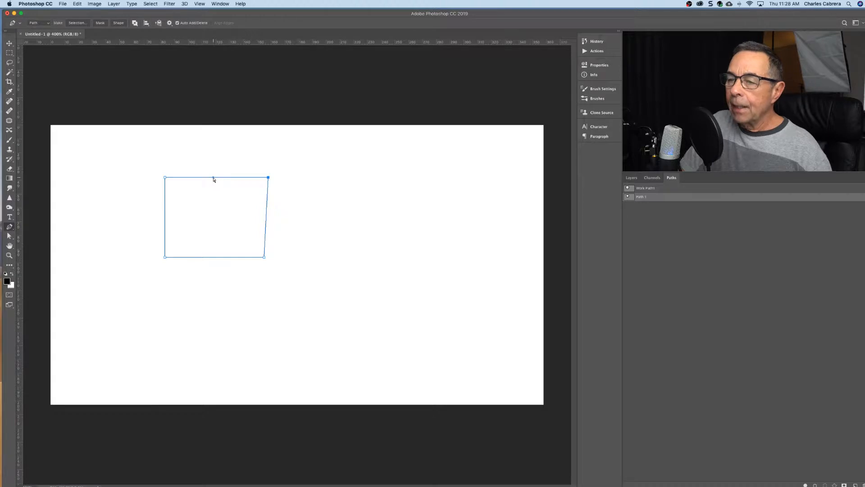
mouse_move(213, 179)
mouse_down()
mouse_move(215, 149)
mouse_move(212, 175)
mouse_up()
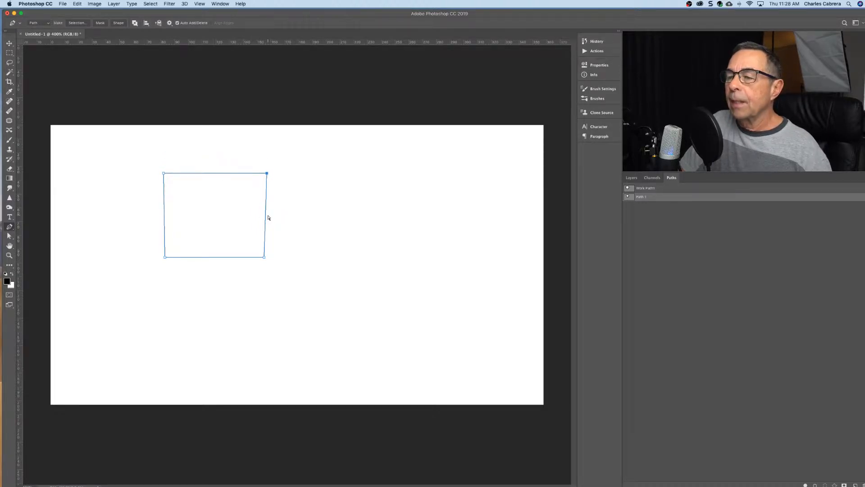
mouse_move(266, 219)
mouse_down()
mouse_move(303, 218)
mouse_move(276, 218)
mouse_up()
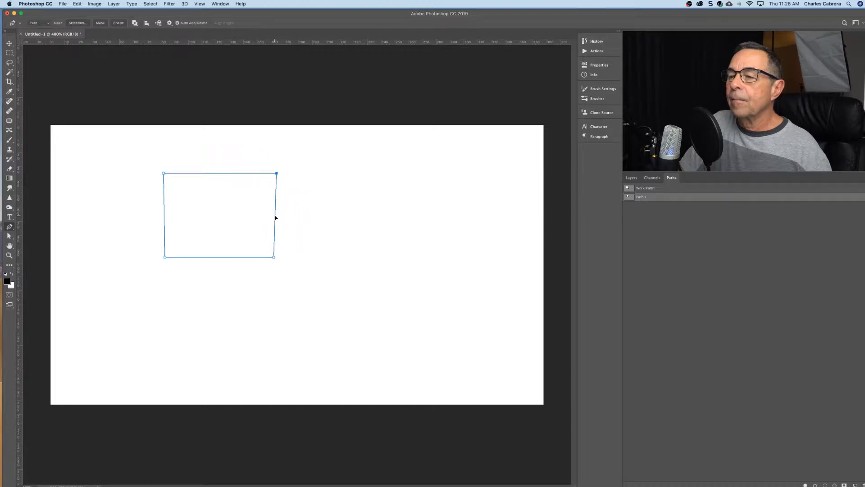
Deselect and reselect Path 1, and remove the anchor point at the rectangle's upper-right corner.
click(649, 222)
click(647, 197)
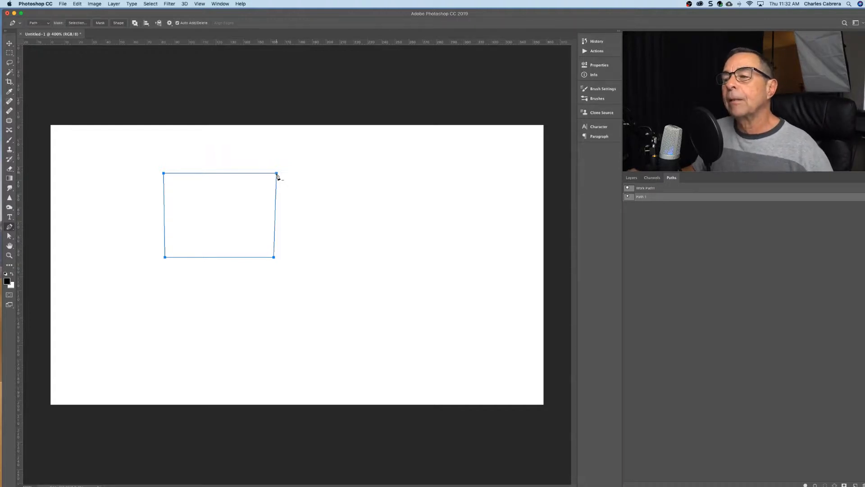
click(277, 174)
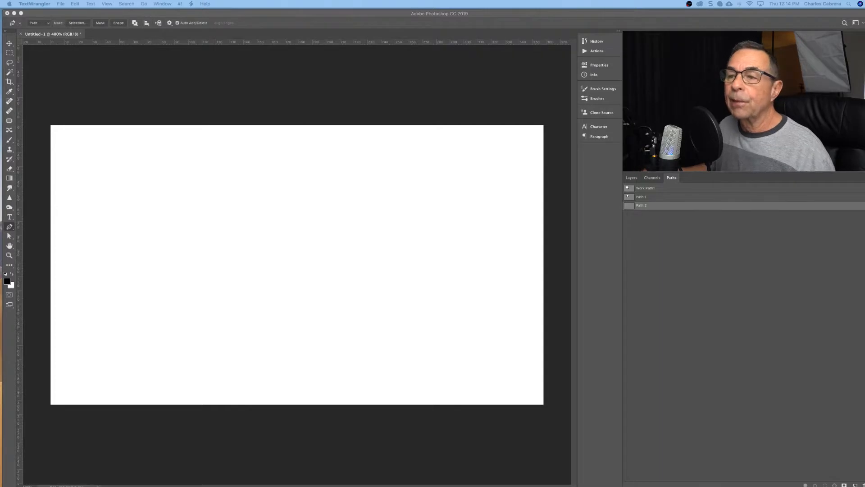
Draw a flowing curved outline on the empty third path, placing smooth anchor points from the upper middle around to the canvas's left part.
click(217, 176)
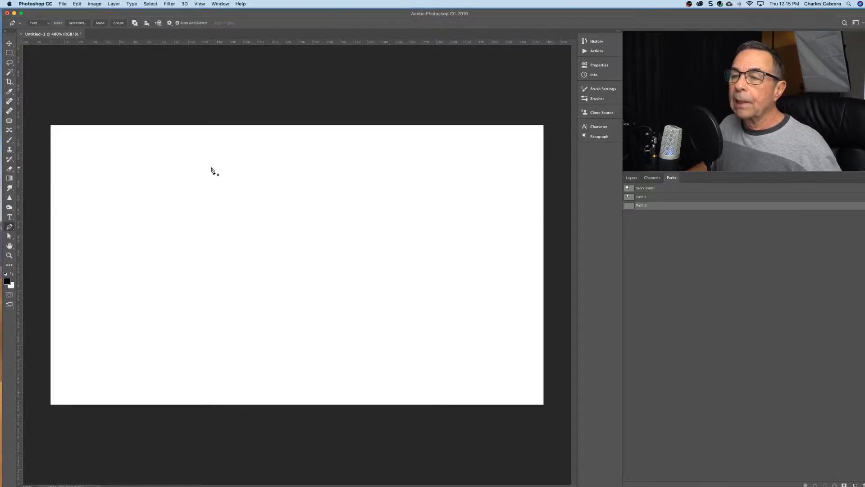
drag(216, 168, 233, 149)
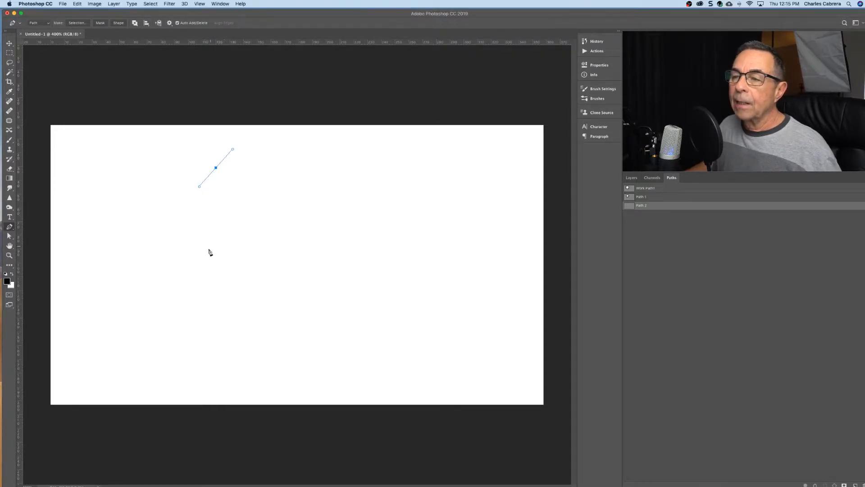
drag(213, 239, 324, 261)
drag(351, 225, 398, 212)
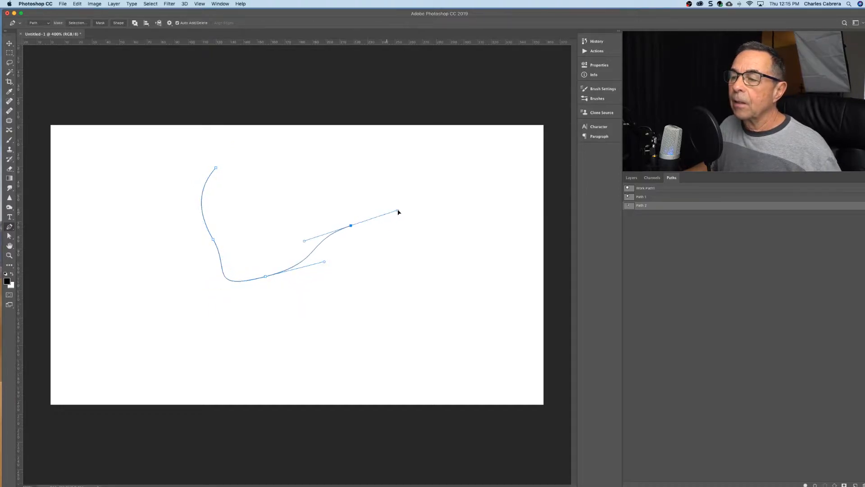
drag(409, 265, 408, 301)
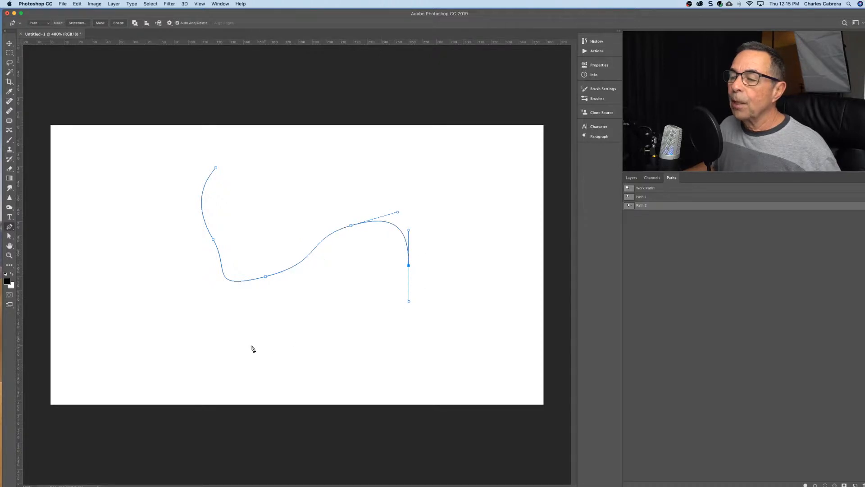
drag(247, 346, 187, 333)
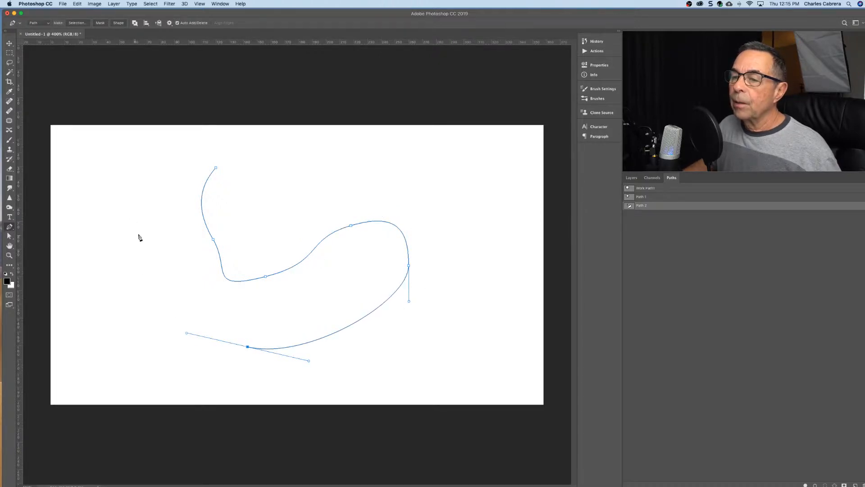
drag(137, 237, 142, 181)
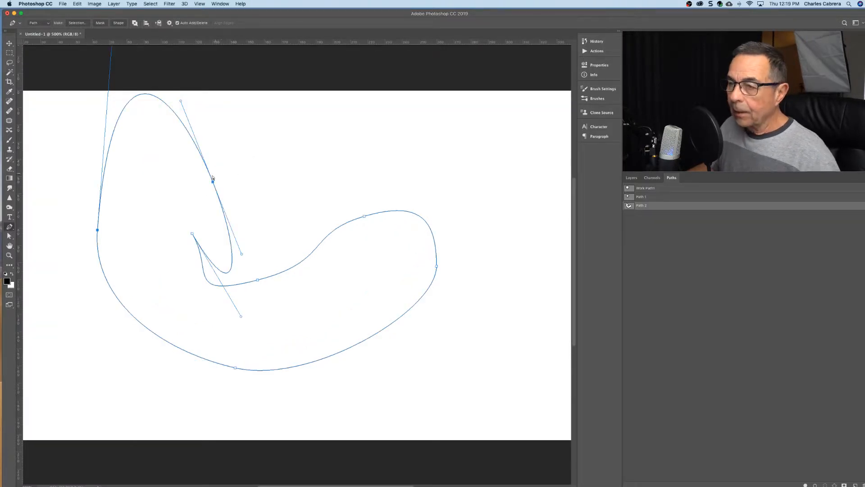
Move the anchor point on the right side of the outline's upper loop outward and shorten its lower direction handle.
drag(212, 183, 237, 186)
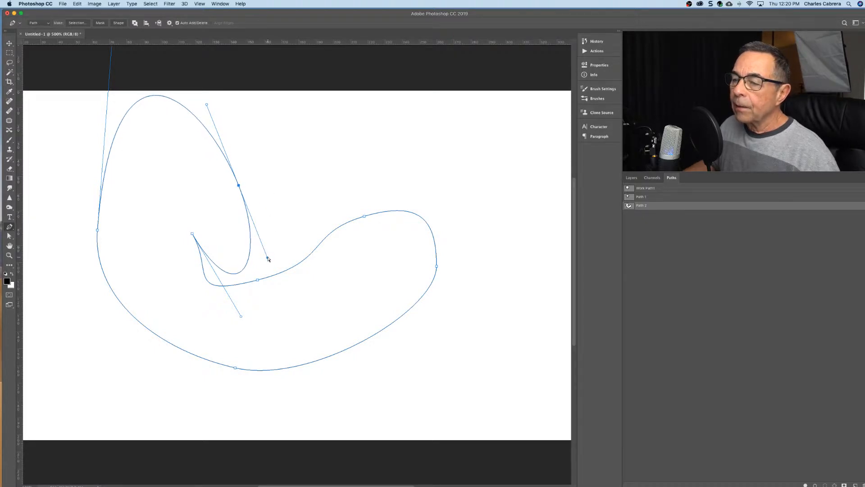
drag(269, 259, 264, 237)
mouse_move(202, 106)
mouse_down()
mouse_move(217, 127)
mouse_move(207, 105)
mouse_up()
drag(269, 257, 263, 249)
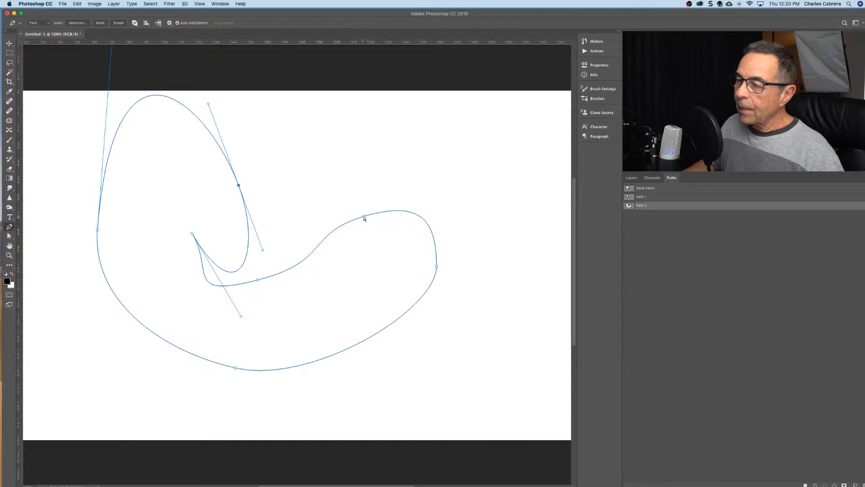
Reshape the outline's right bulge by moving its top anchor up and right, flattening that anchor's handle, and moving the rightmost anchor outward and down.
drag(364, 217, 388, 206)
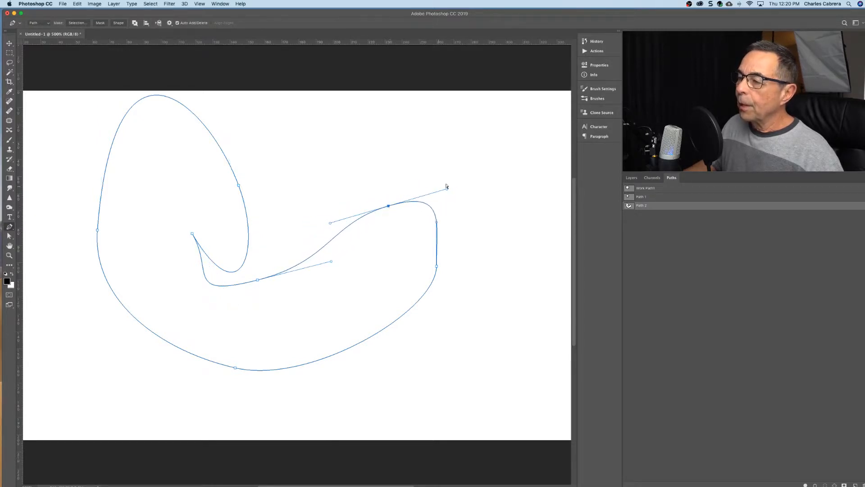
drag(447, 190, 437, 204)
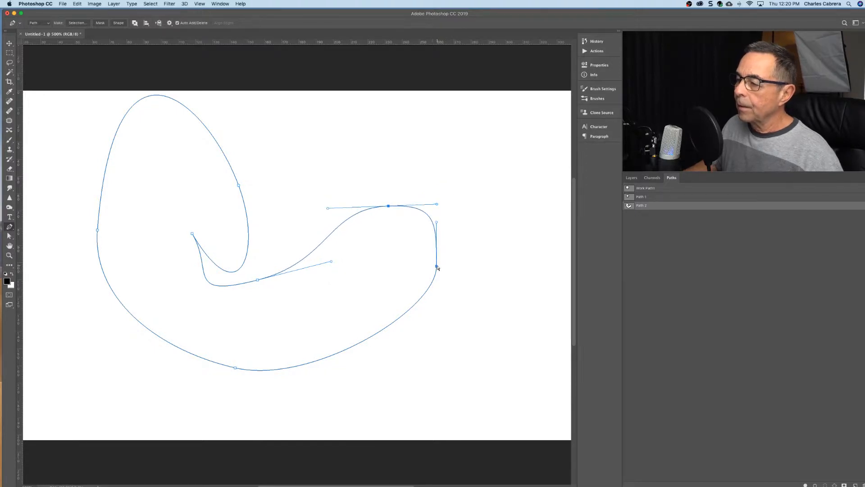
drag(437, 267, 455, 283)
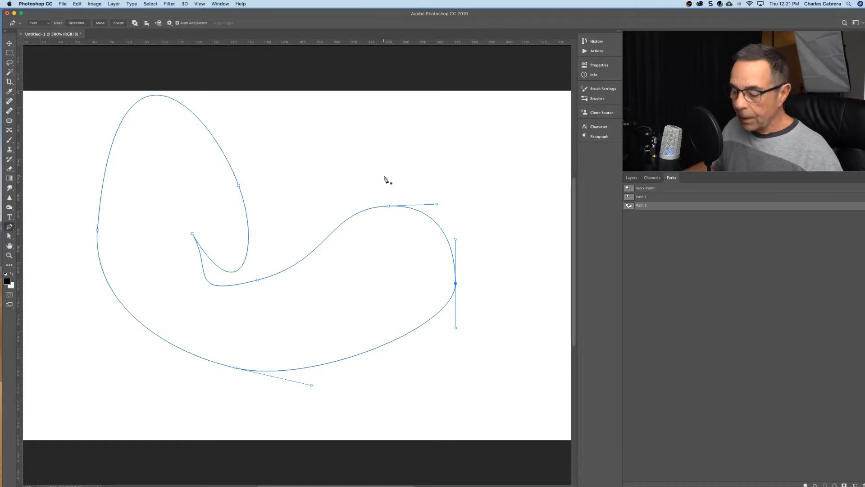
Convert the outline's right-bulge top, valley and inner-tip anchors to corner points, and pull horizontal curve handles back out of the bulge-top anchor.
alt+click(389, 206)
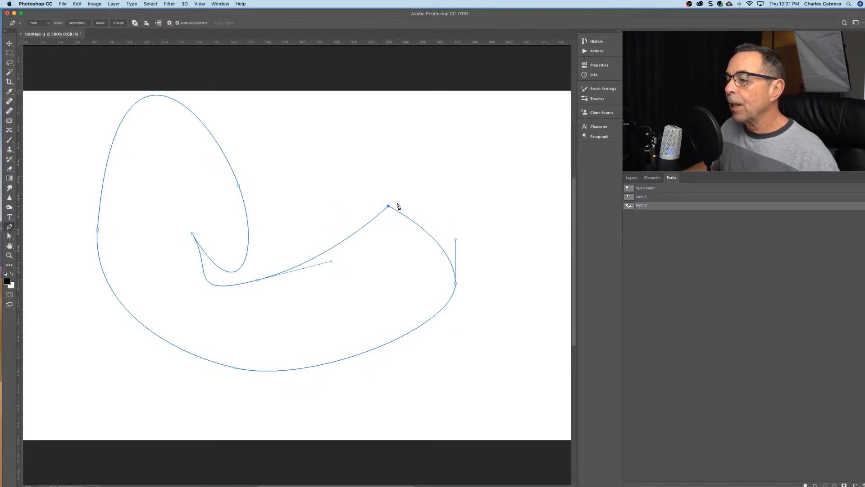
alt+click(257, 280)
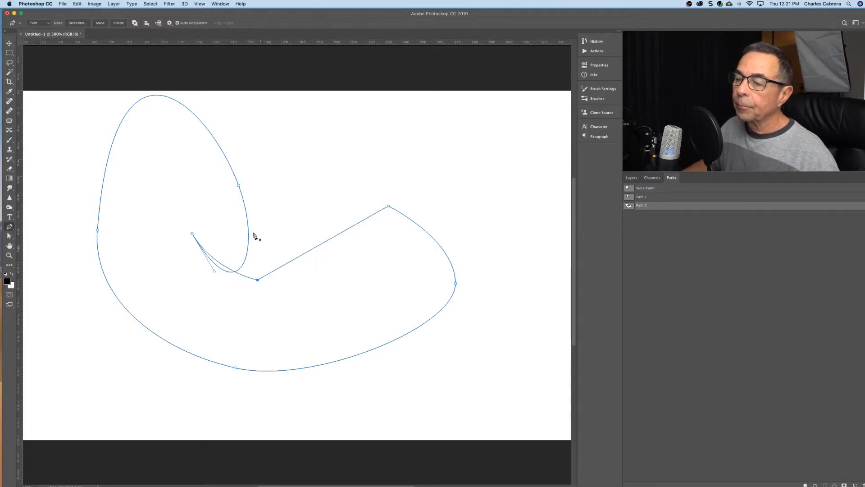
alt+click(192, 233)
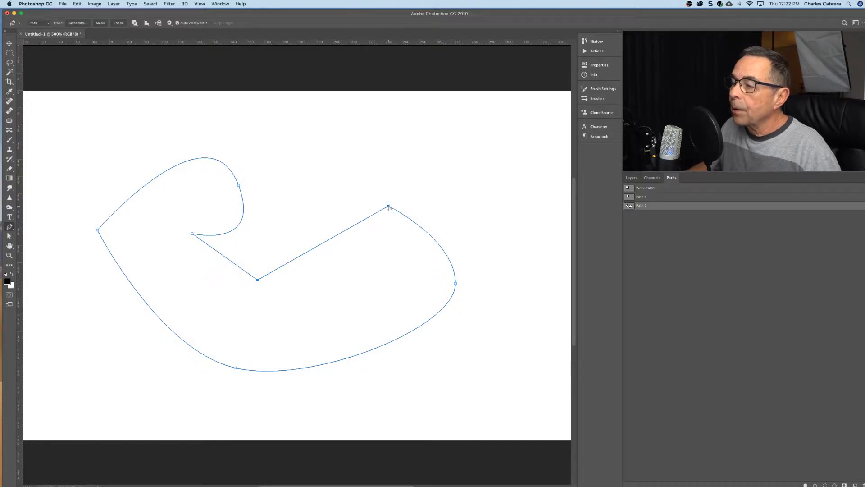
drag(388, 206, 433, 205)
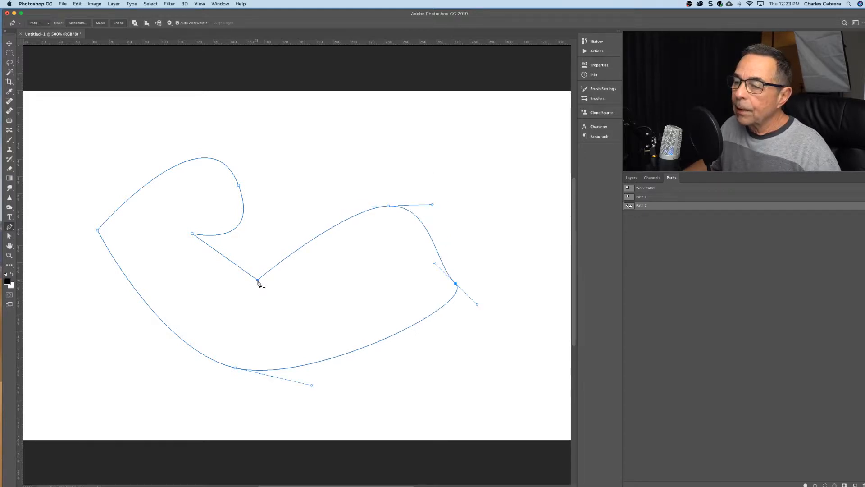
Delete the anchor point in the outline's valley, and add an anchor on the upper-left curve, pulling it up and right.
click(257, 280)
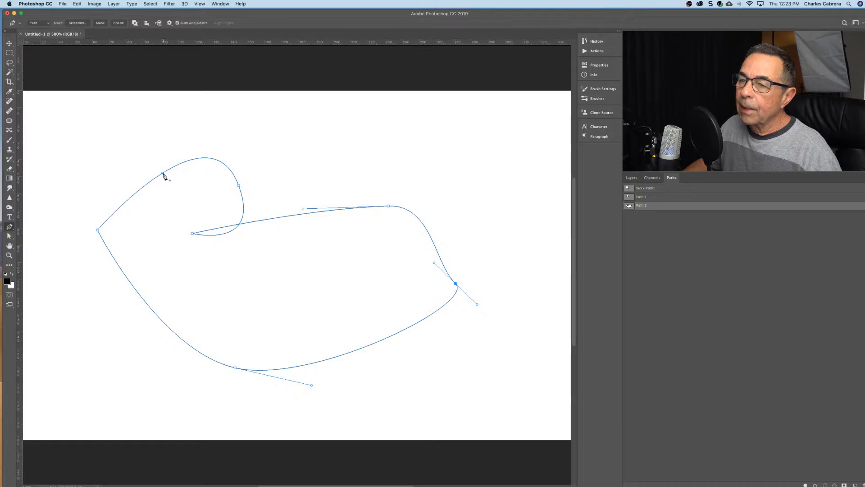
drag(163, 174, 185, 130)
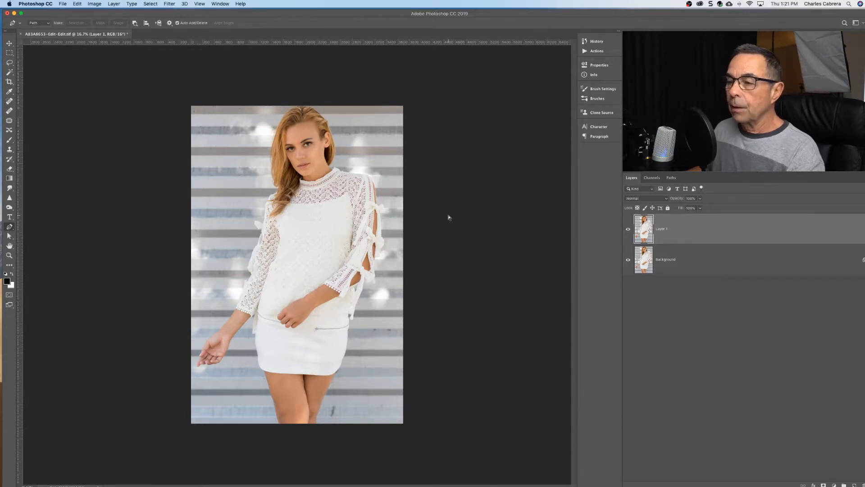
Start a path on the portrait with an anchor below the picture's lower edge and one where the leg's left outline meets that edge.
key(super+plus)
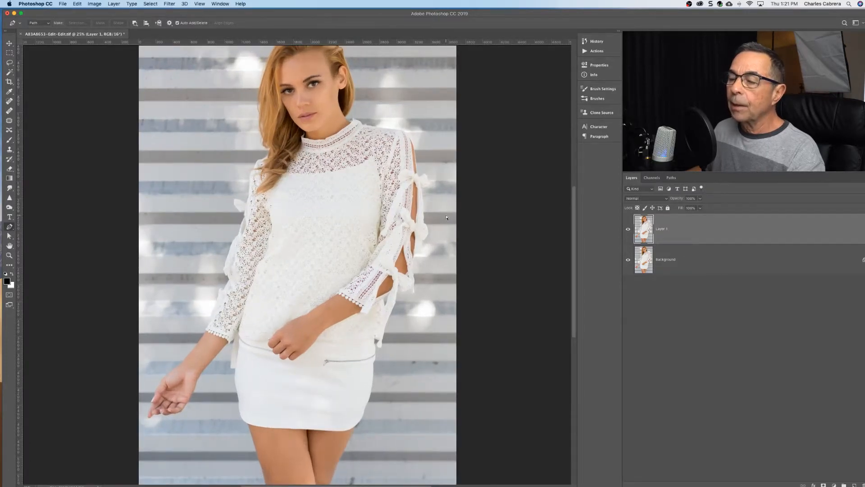
key(super+plus)
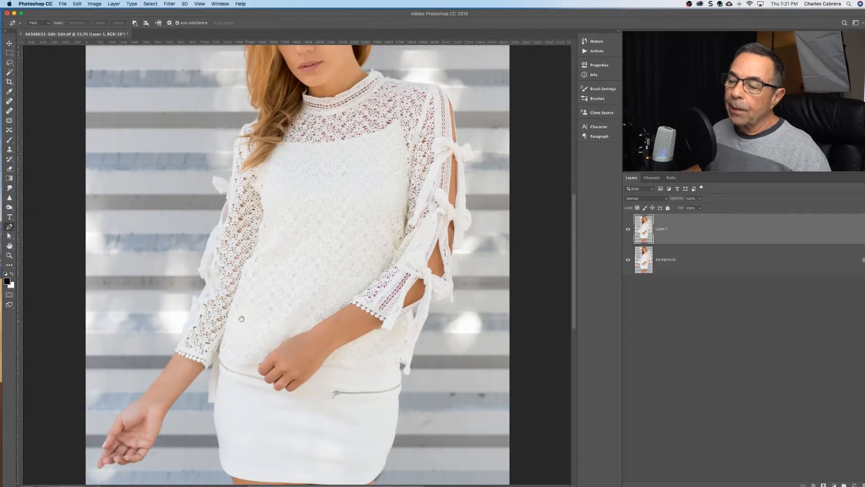
drag(239, 376, 264, 246)
drag(293, 347, 251, 342)
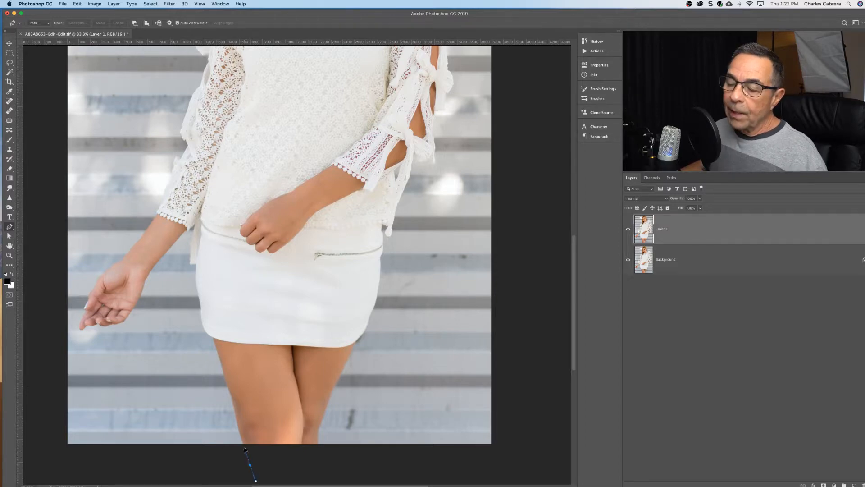
drag(244, 449, 246, 442)
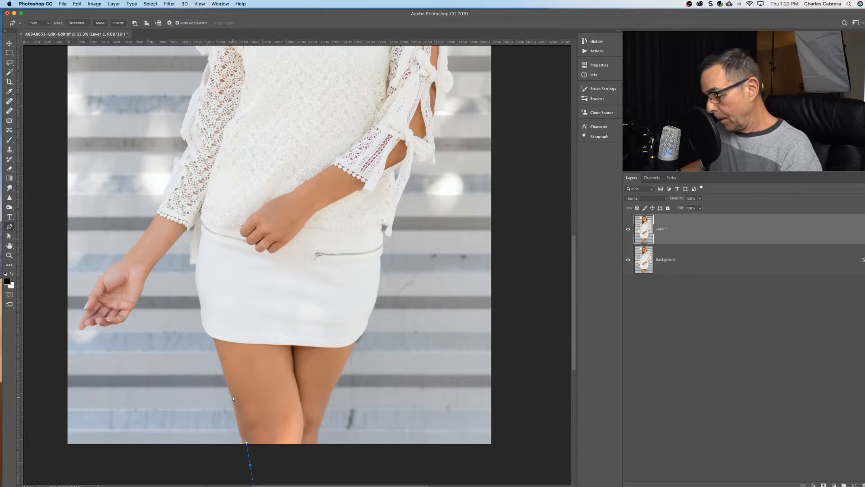
Continue the path up the left outline of the leg with smooth anchors near the knee, at mid-thigh and just below the skirt hem.
key(super+equal)
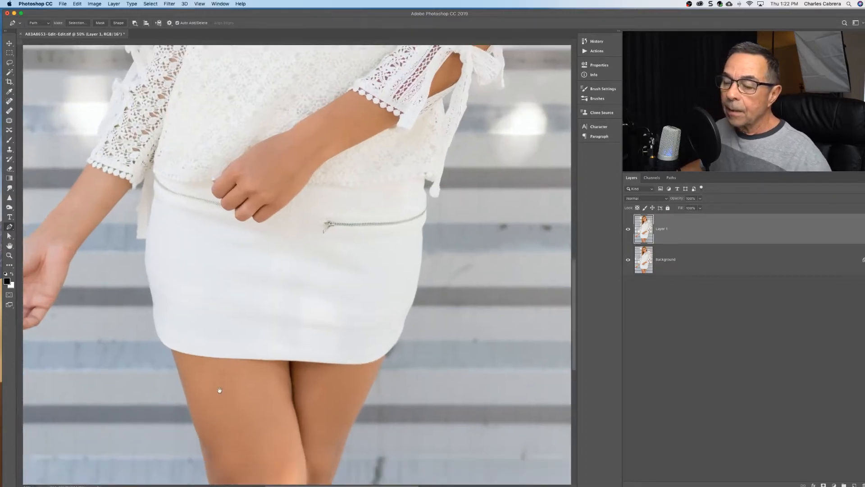
drag(218, 392, 212, 245)
drag(200, 342, 201, 339)
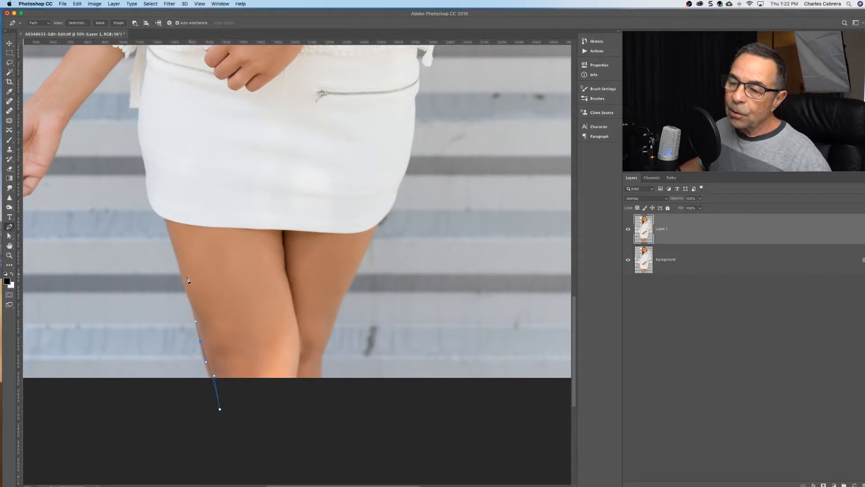
drag(183, 274, 179, 265)
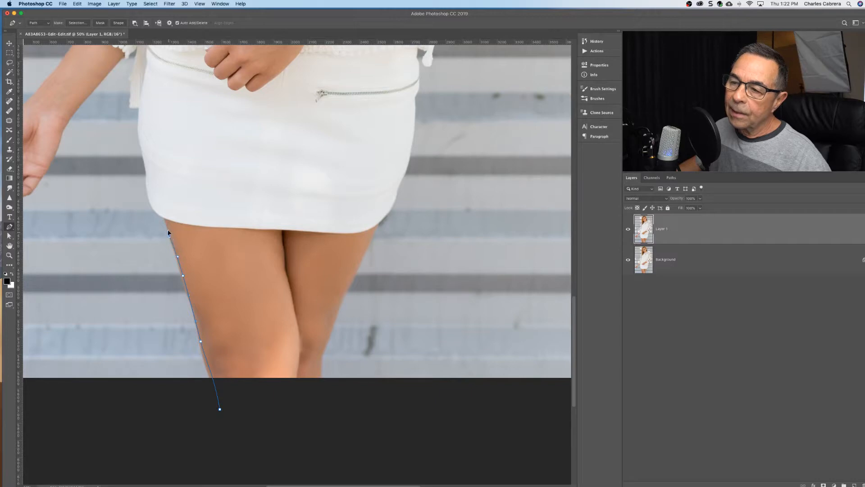
click(162, 211)
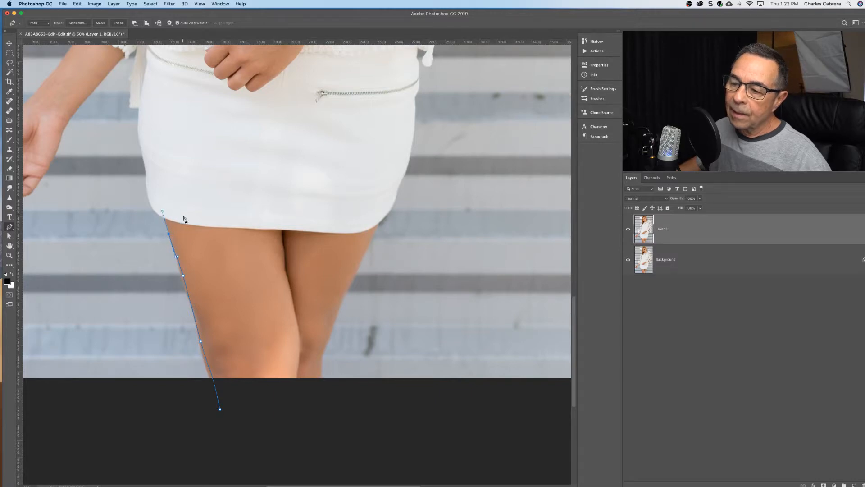
Fine-tune the leg path by nudging the anchors near the knee, at the picture's lower edge and below the hem onto the skin outline.
click(201, 344)
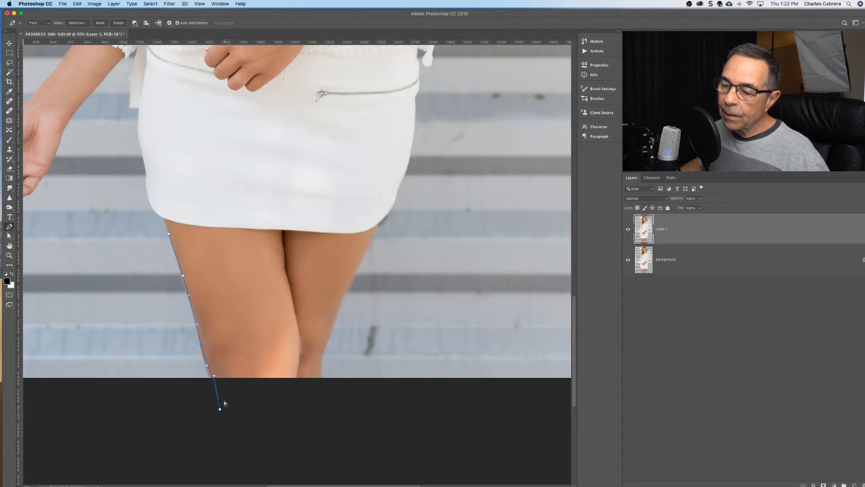
drag(215, 375, 213, 375)
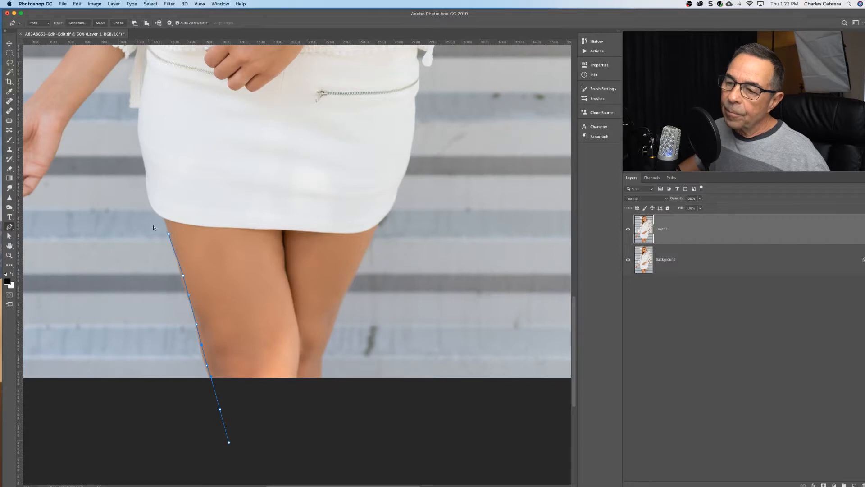
click(169, 235)
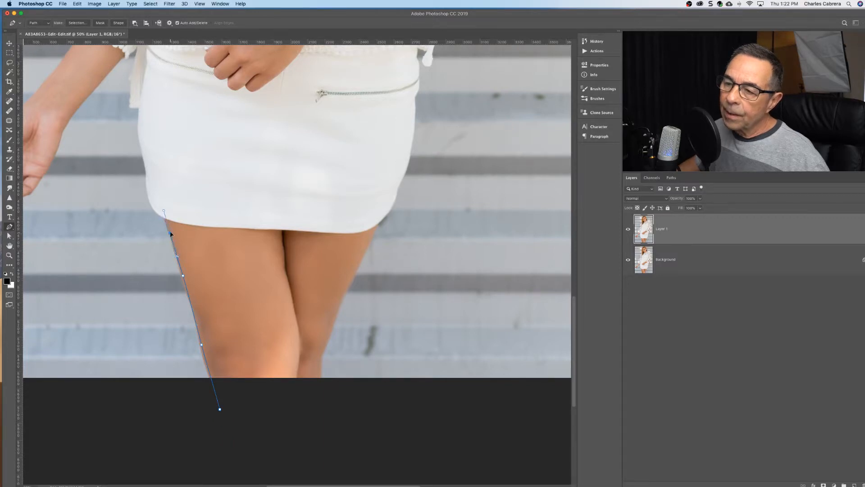
drag(171, 233, 169, 231)
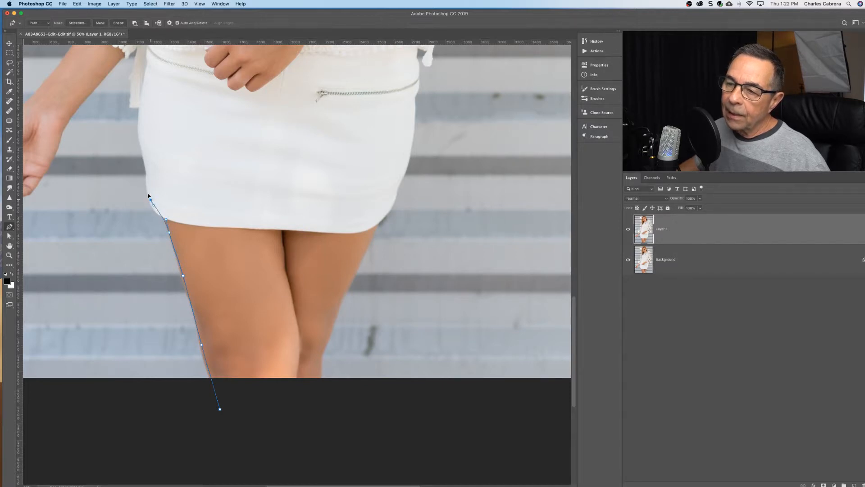
Trace the path around the skirt's lower-left corner and up its left side to the hip, nudging the corner anchors to fit.
drag(150, 200, 148, 186)
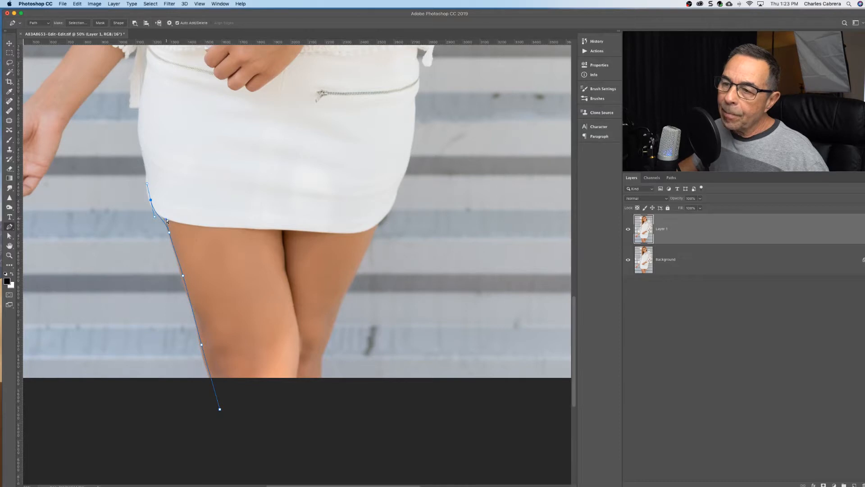
drag(167, 220, 169, 218)
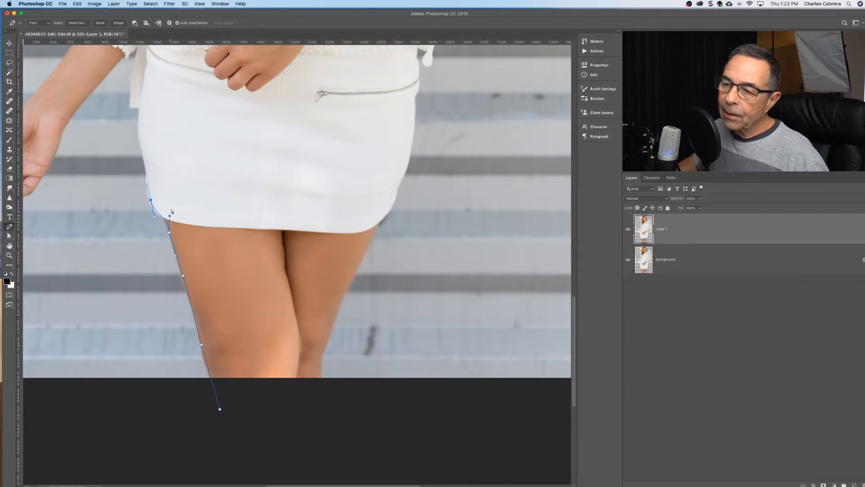
drag(150, 201, 152, 204)
click(142, 152)
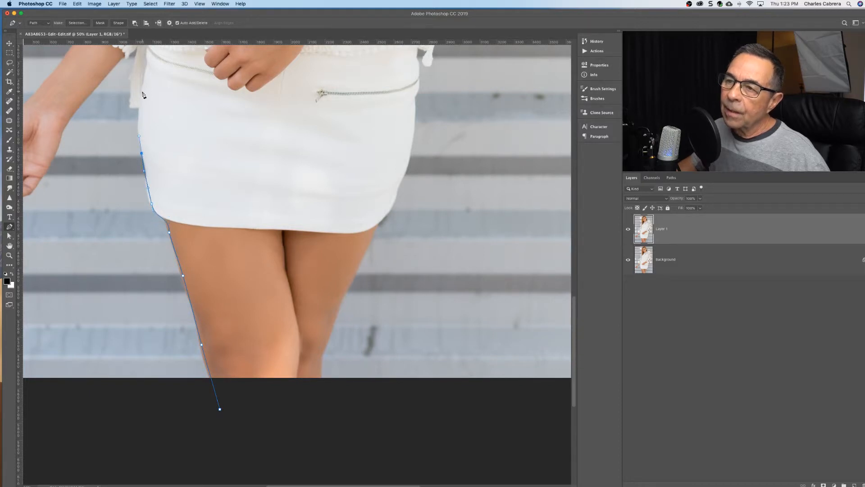
drag(142, 93, 165, 118)
scroll(164, 118, up, 5)
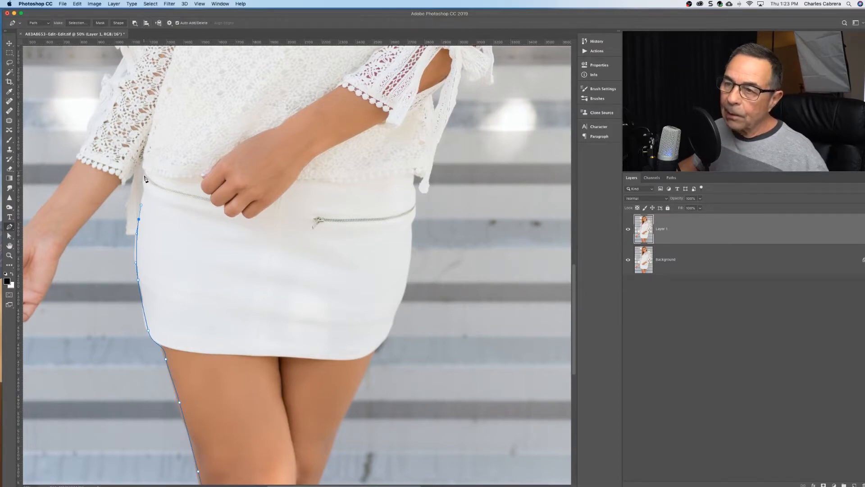
Extend the path from the skirt's waist down the inner edge of the hanging forearm and around the palm to the little finger.
drag(144, 176, 107, 196)
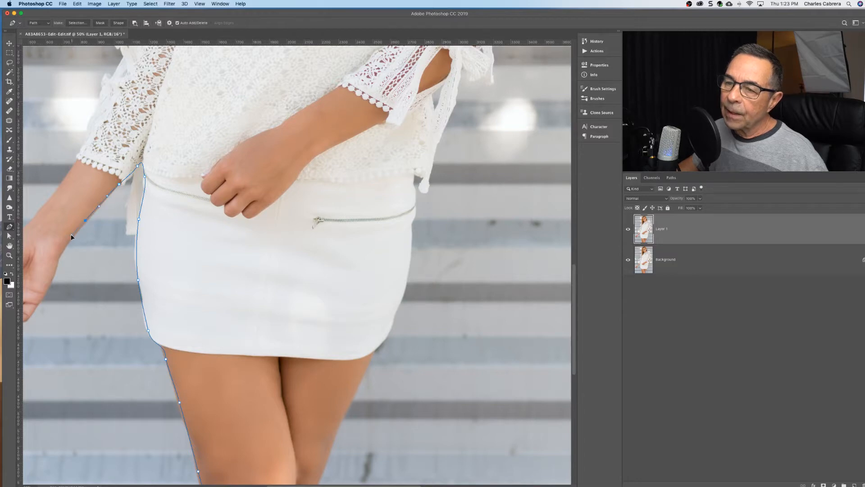
drag(58, 255, 40, 301)
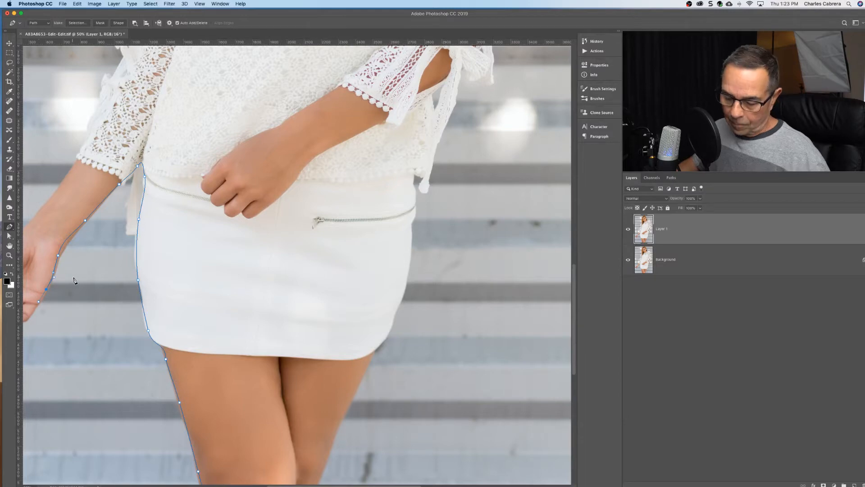
drag(89, 288, 257, 187)
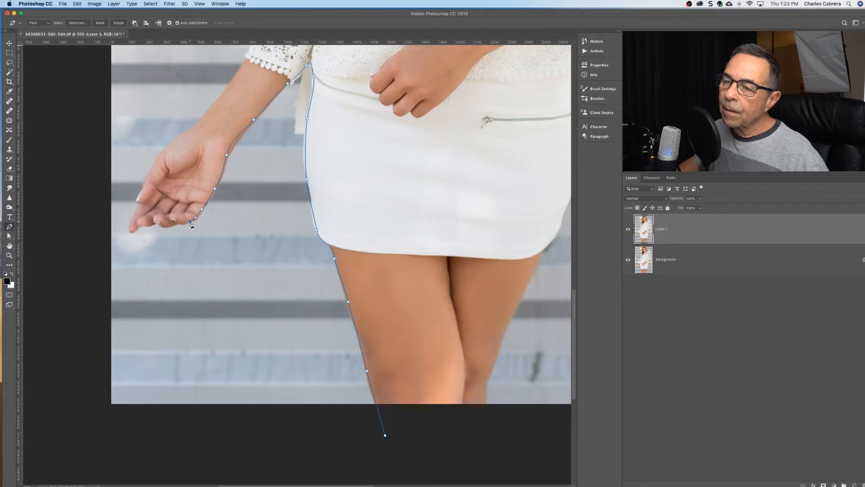
drag(190, 221, 182, 223)
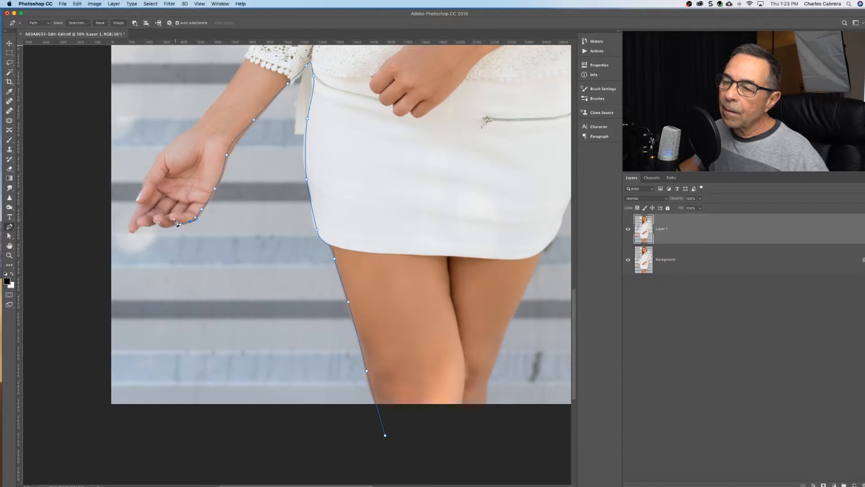
Trace along the undersides of the fingers, around the outermost fingertip and up to the tip of the thumb.
click(174, 222)
drag(165, 228, 160, 228)
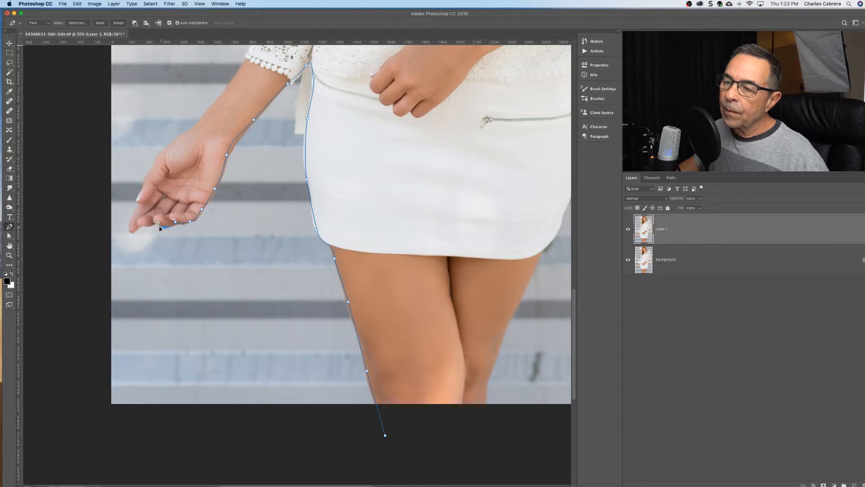
click(135, 229)
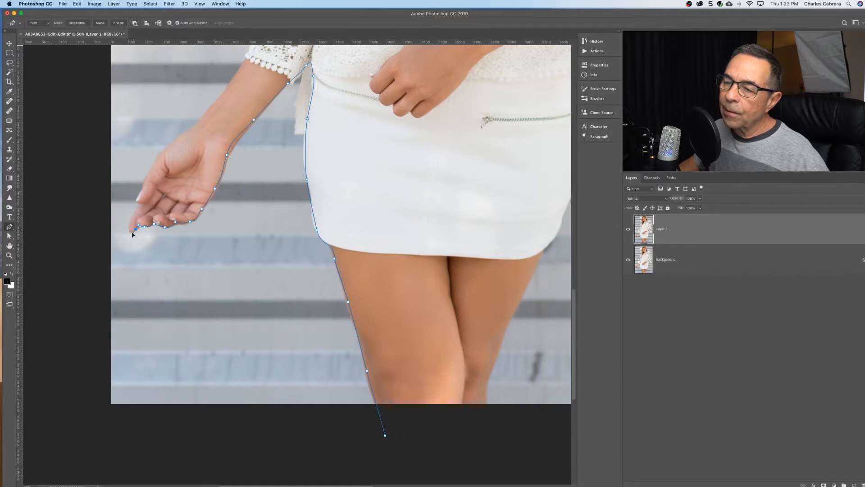
drag(129, 226, 133, 217)
click(140, 206)
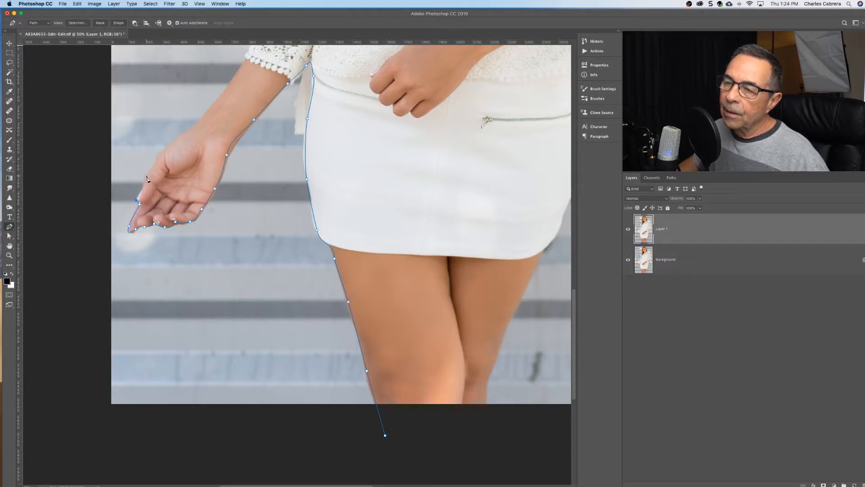
Trace the thumb and outer forearm up toward the lace cuff, nudging the thumb anchor onto the skin edge.
drag(147, 175, 157, 163)
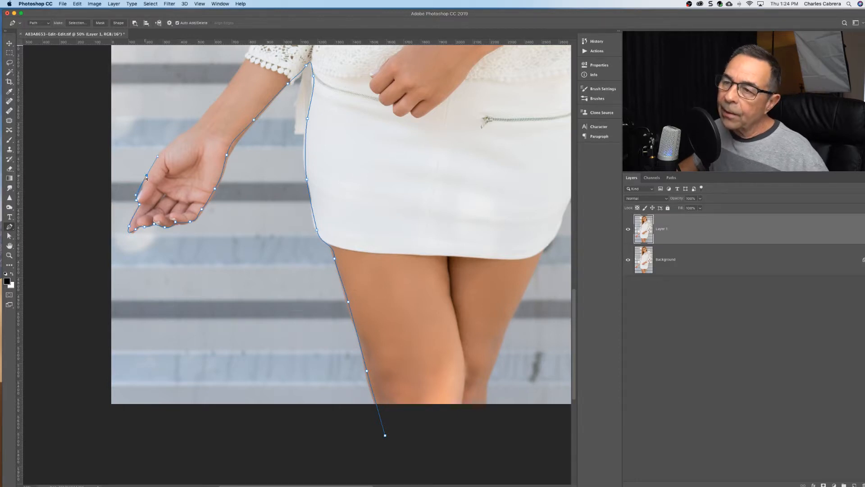
drag(147, 177, 150, 177)
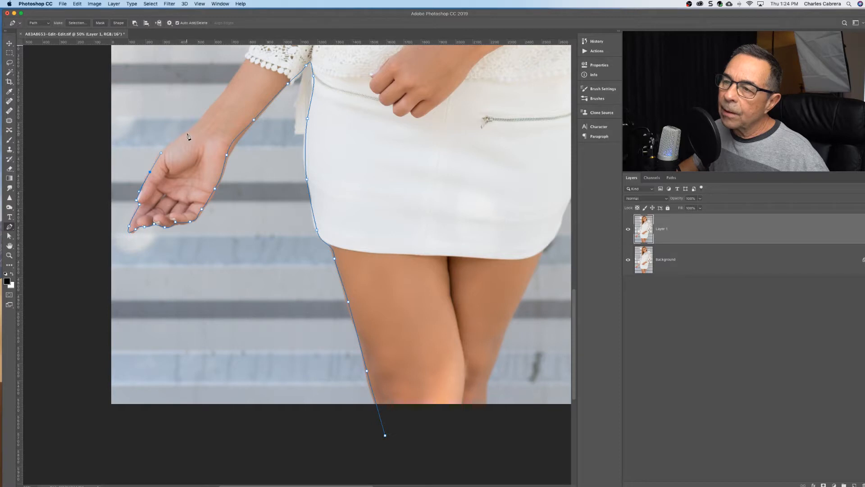
drag(187, 134, 199, 121)
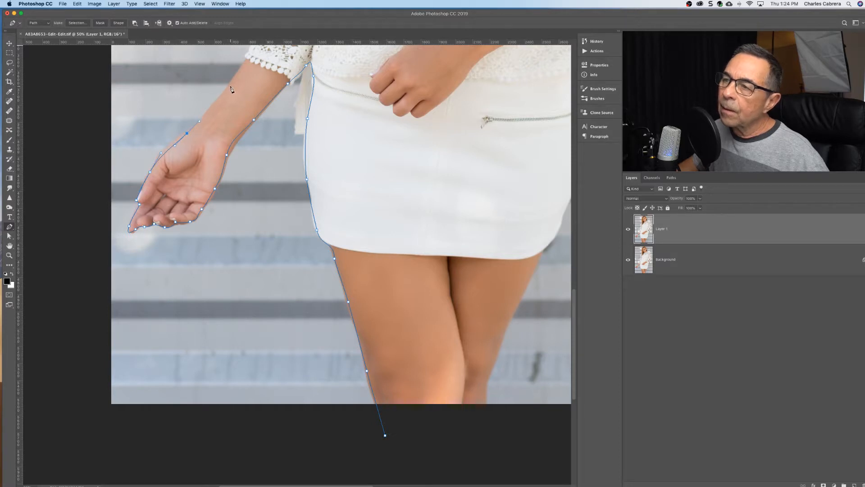
drag(230, 85, 232, 80)
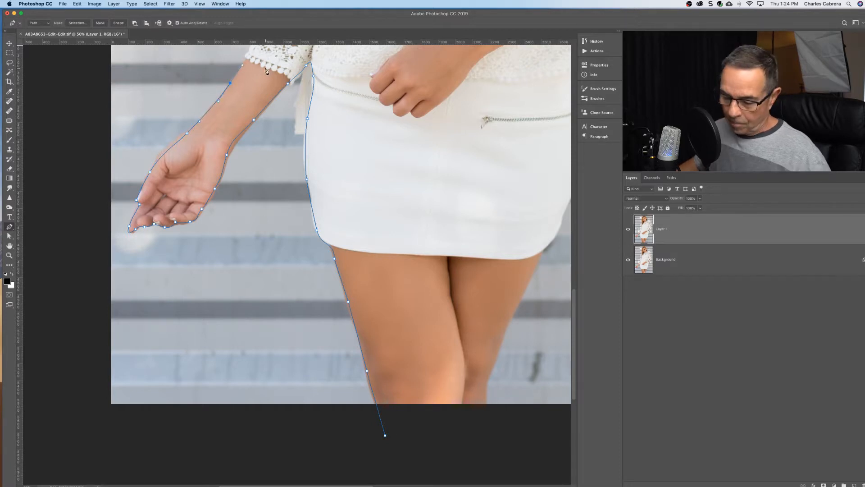
Extend the path from the lace cuff up the outer edge of the sleeve, following its folds past the elbow.
drag(250, 115, 173, 365)
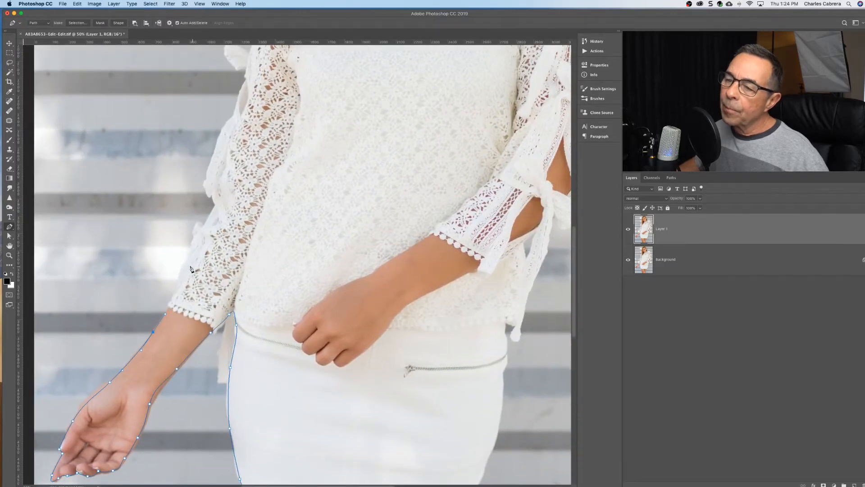
drag(179, 284, 214, 204)
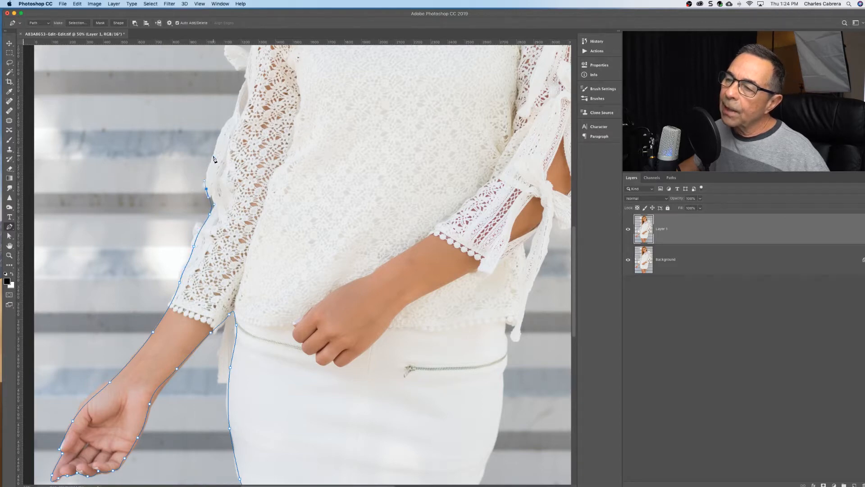
drag(213, 156, 234, 114)
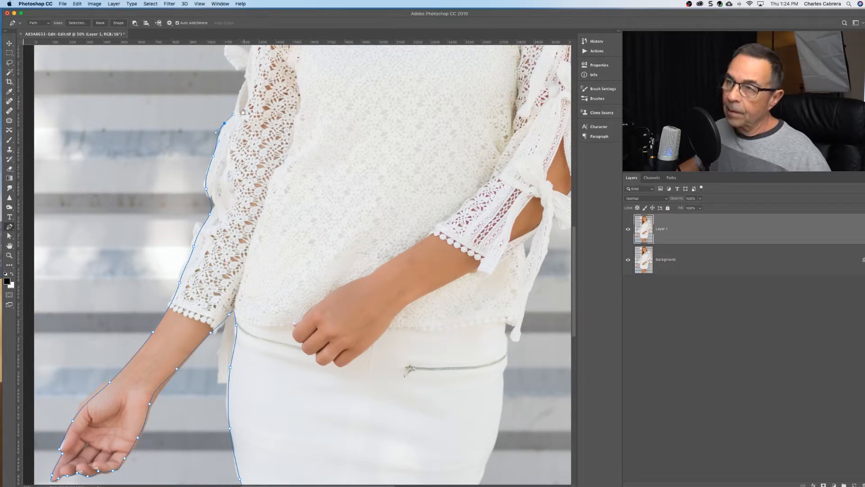
Trace up the upper sleeve, around the protruding bow loop and on to just below the shoulder.
drag(240, 77, 223, 189)
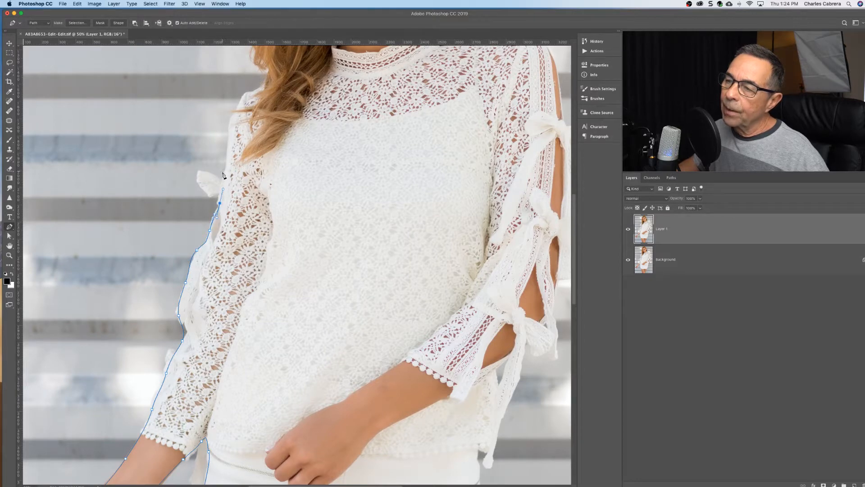
drag(211, 195, 218, 178)
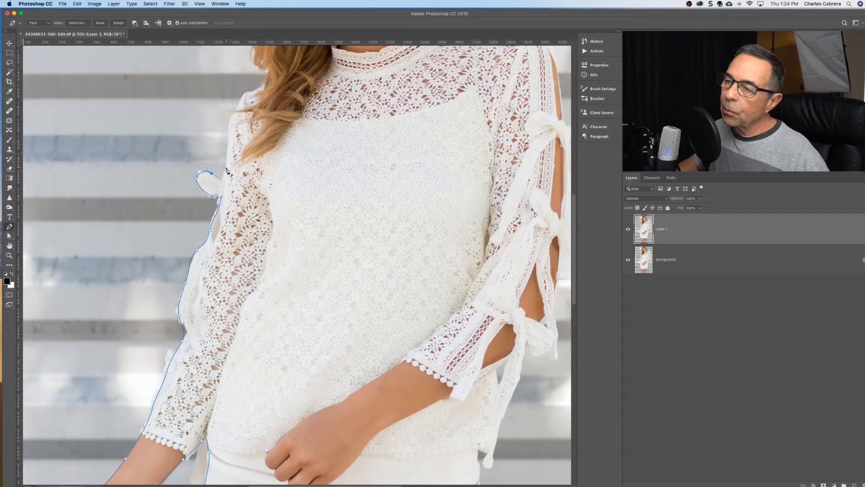
drag(226, 167, 235, 114)
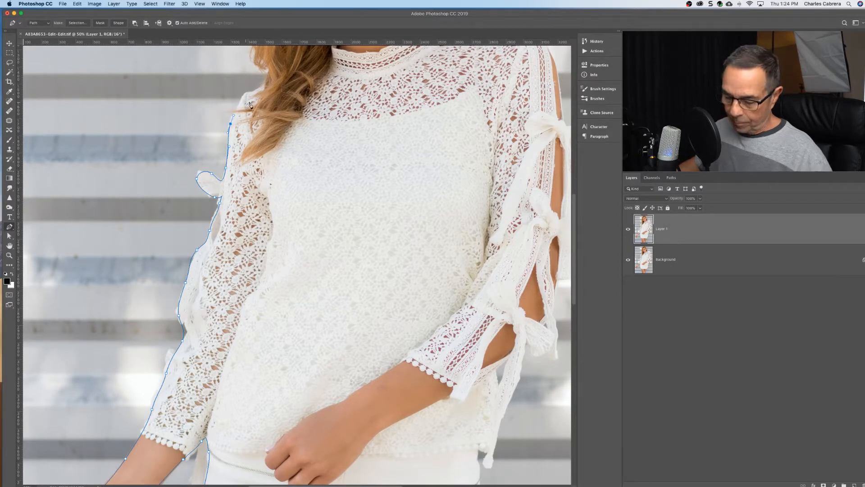
Carry the path over the shoulder to the hair and up the outer edge of its lower waves.
drag(233, 180, 205, 304)
key(ctrl+r)
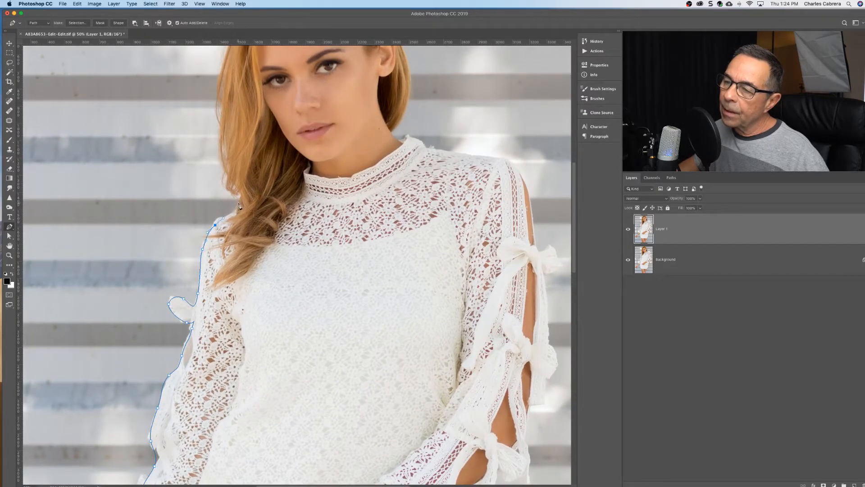
drag(233, 209, 241, 204)
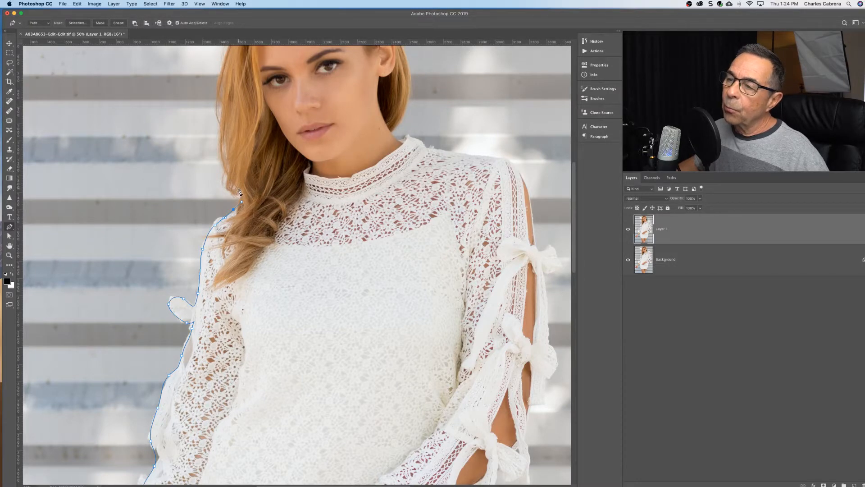
drag(241, 193, 233, 185)
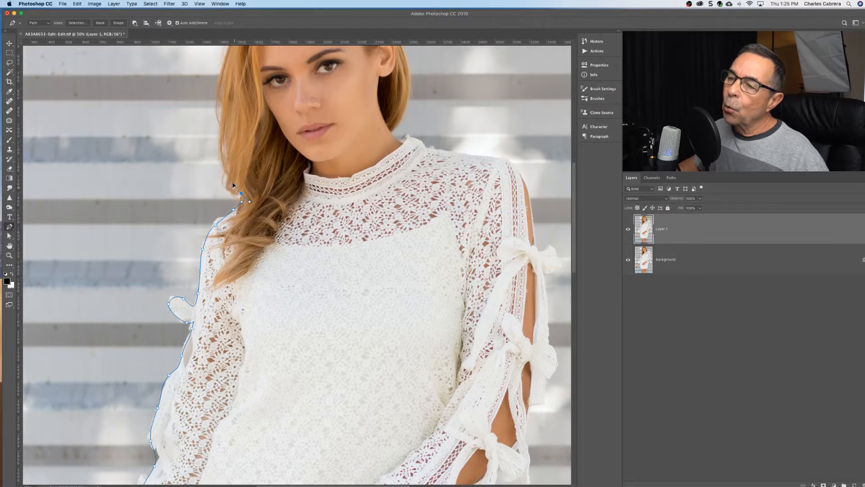
drag(222, 133, 222, 111)
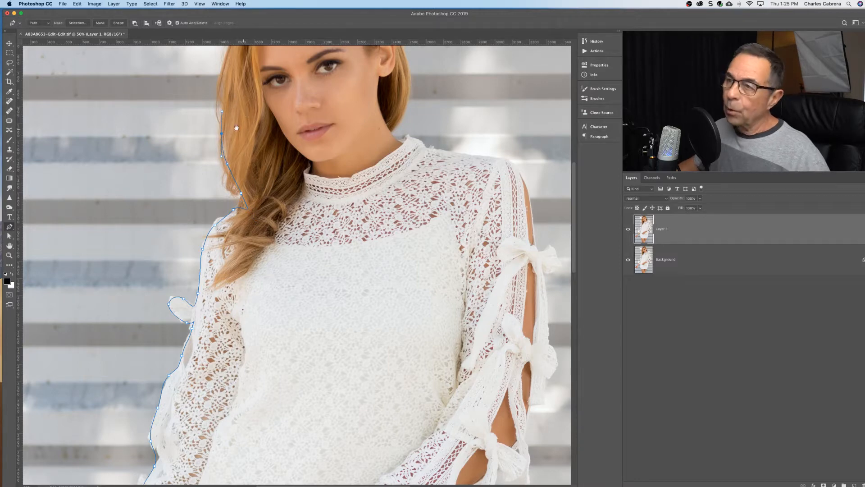
Trace the long outer edge of the hair from cheek level up toward the crown.
scroll(247, 116, up, 6)
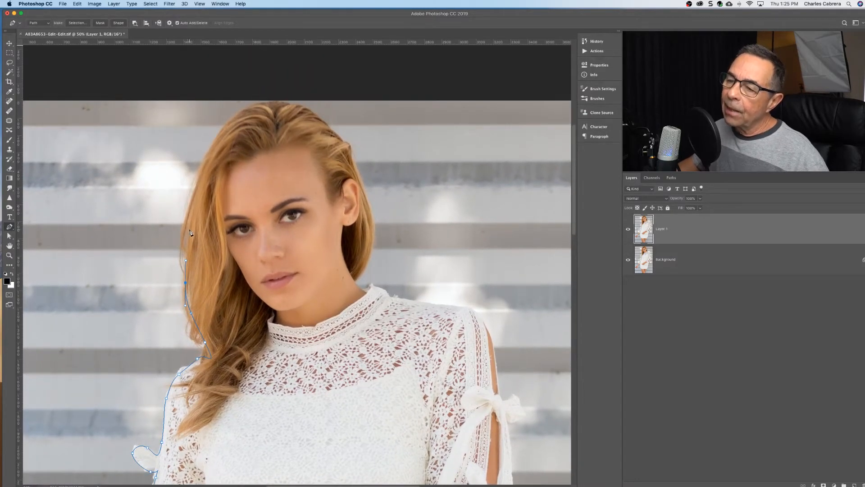
click(189, 228)
click(193, 201)
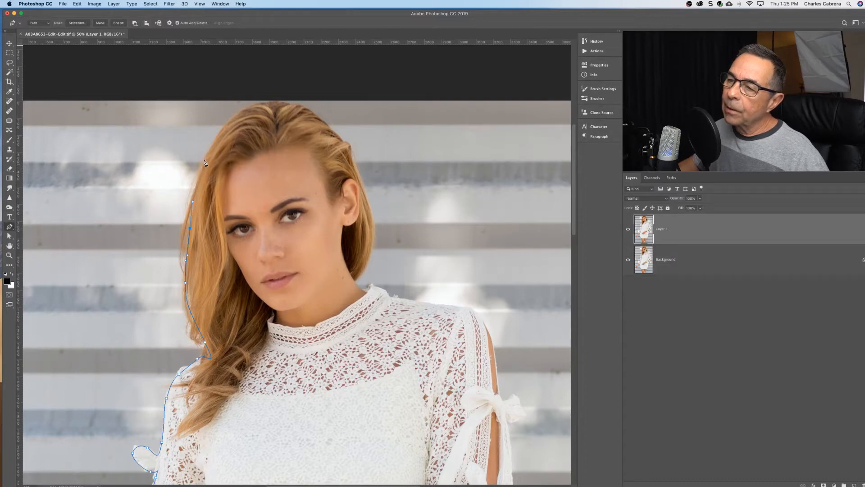
click(202, 165)
drag(229, 123, 235, 117)
Curve the path over the top of the head and down the hair above the ear.
scroll(263, 114, up, 5)
scroll(263, 114, right, 5)
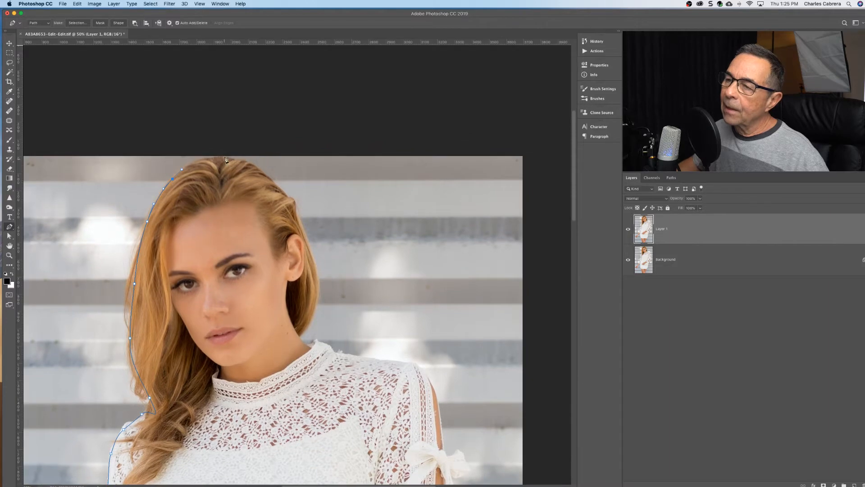
click(242, 161)
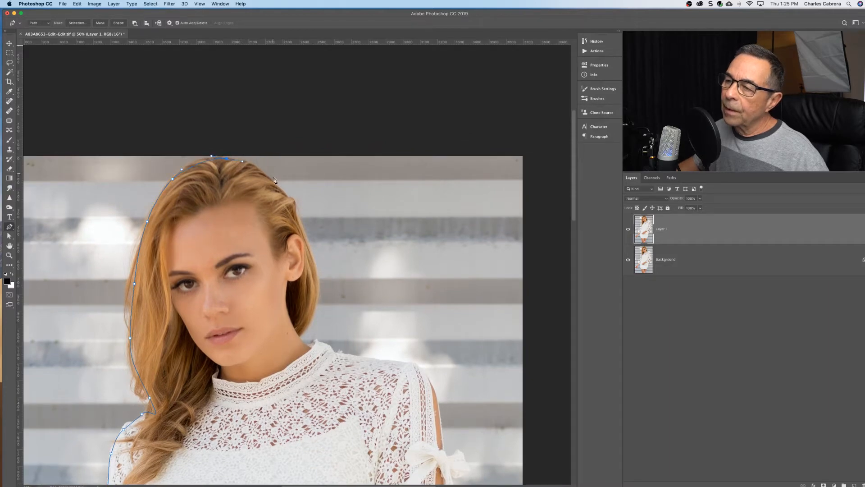
drag(271, 179, 273, 186)
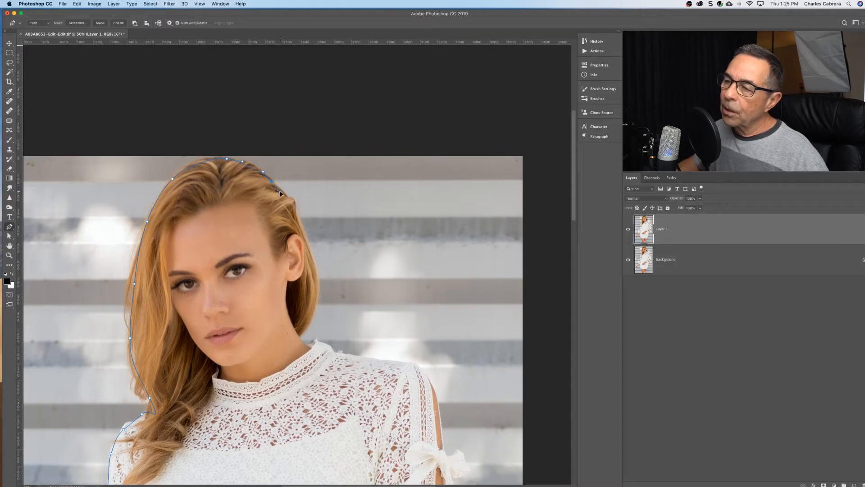
click(280, 192)
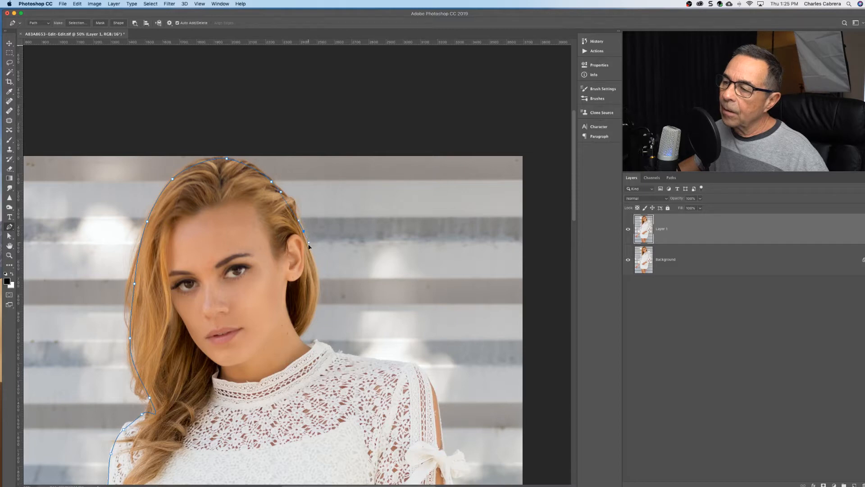
Trace the hair behind the ear down to the neck and collar, nudging the curve onto the hair's edge.
drag(309, 246, 310, 249)
drag(314, 297, 301, 339)
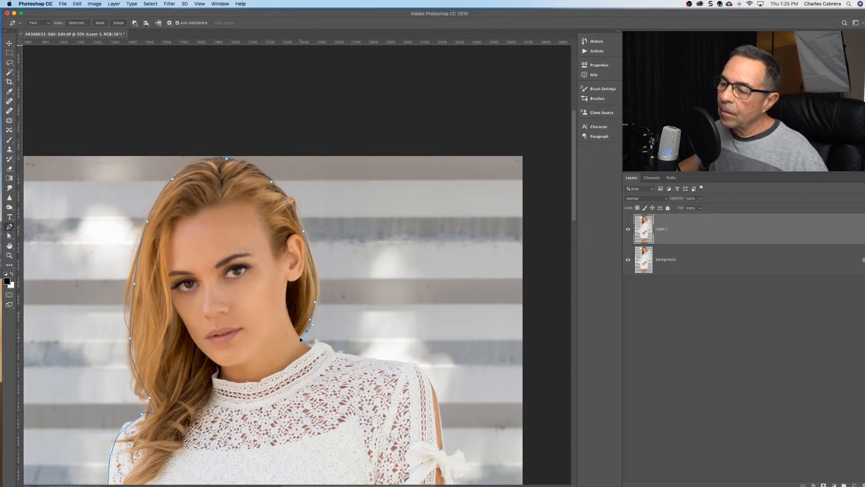
click(310, 348)
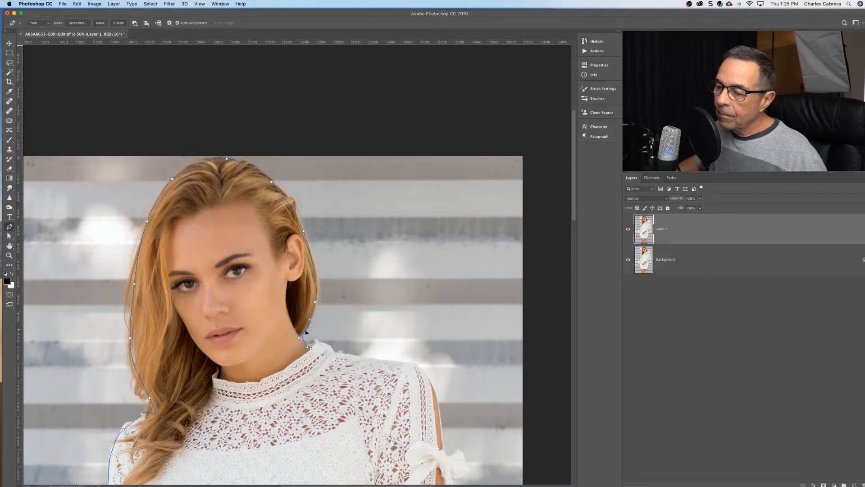
drag(307, 330, 301, 330)
click(316, 343)
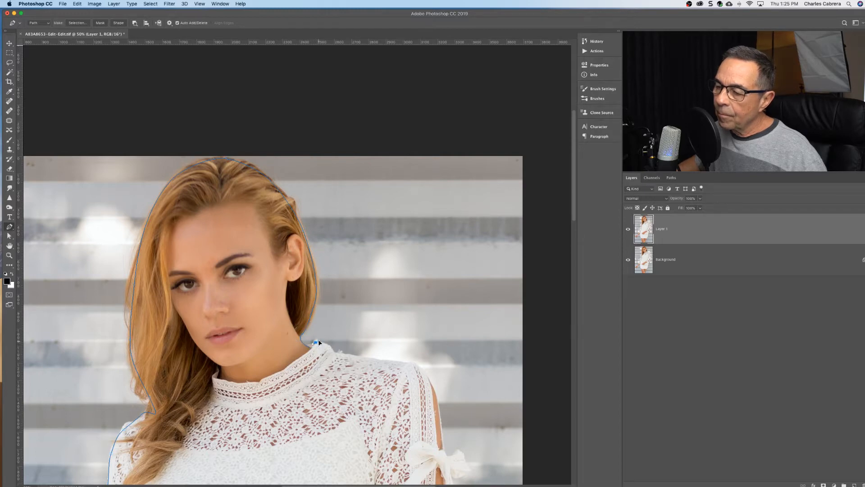
drag(337, 352, 348, 355)
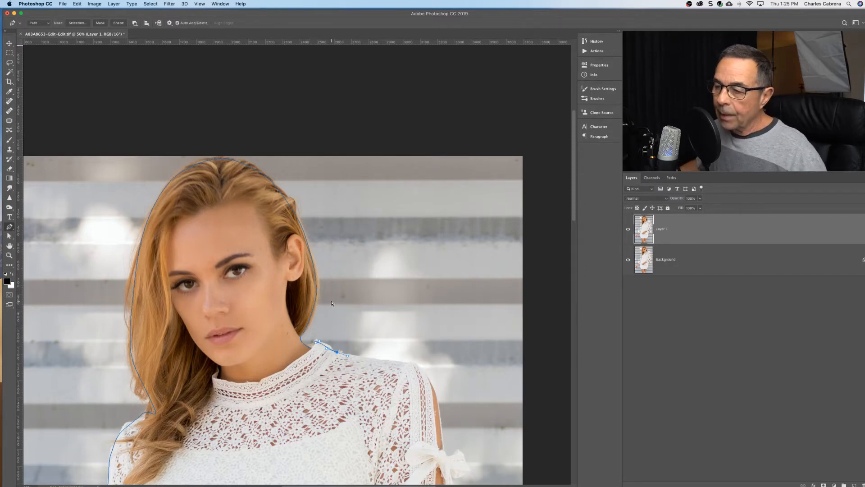
key(super+z)
key(super+z)
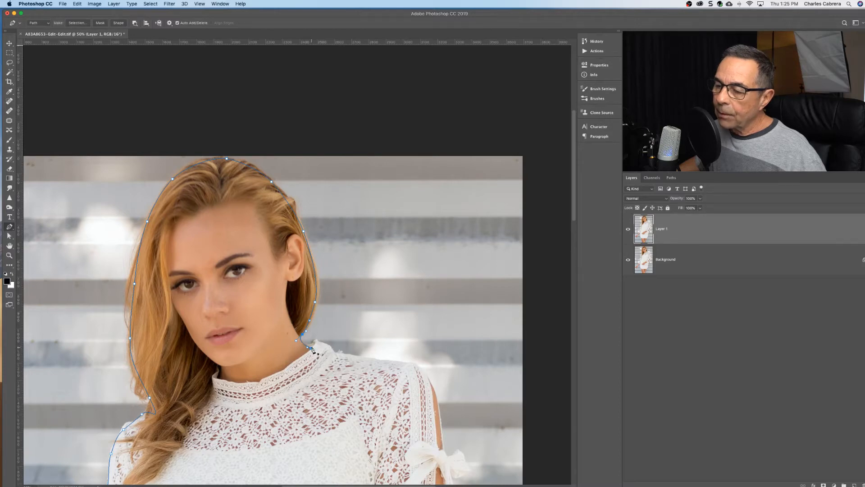
Trace over the lace collar and along the top of the shoulder, nudging the anchors onto the fabric edge.
drag(311, 347, 317, 345)
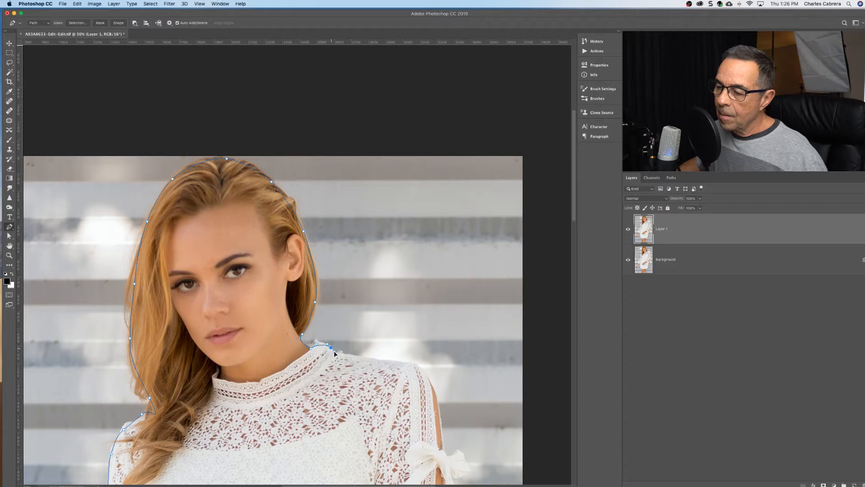
drag(331, 347, 337, 354)
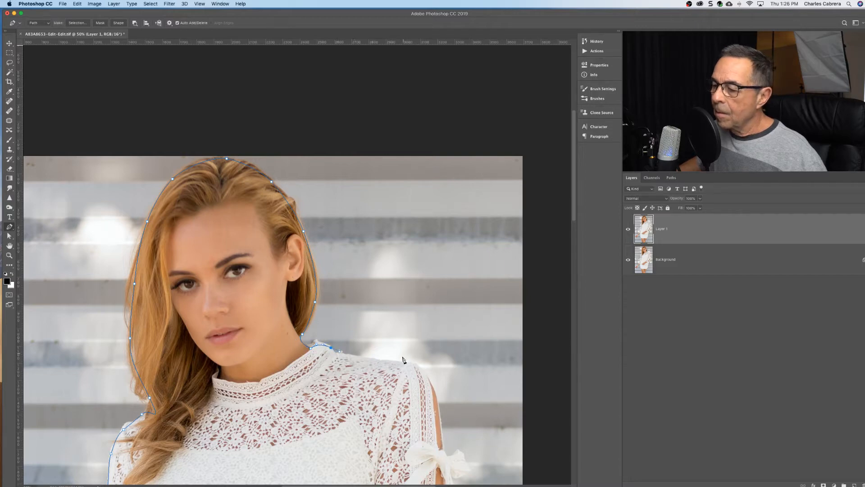
drag(395, 360, 413, 364)
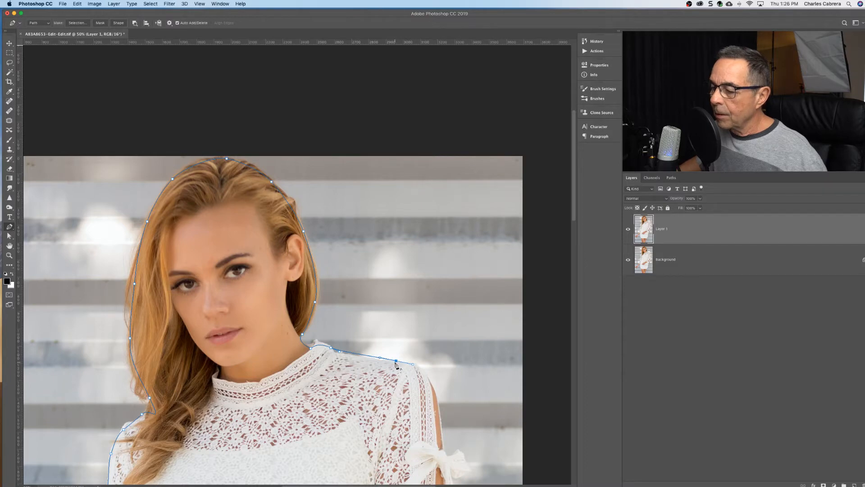
drag(395, 361, 396, 364)
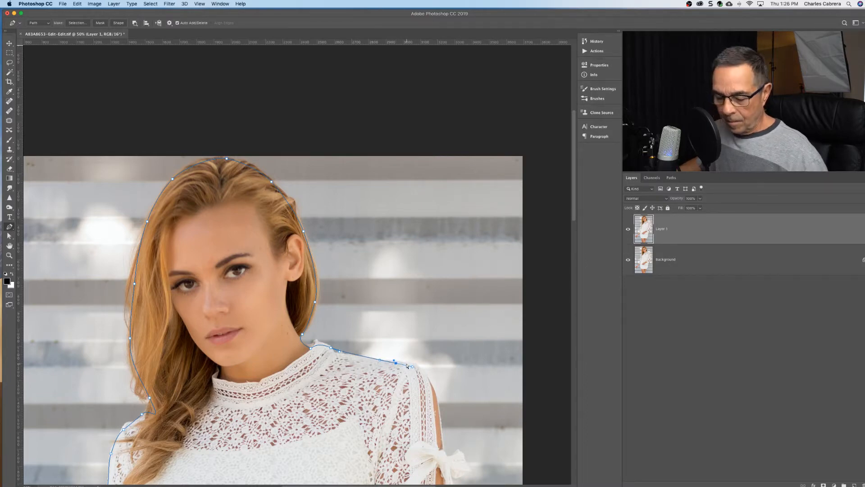
Round the shoulder and trace down the upper arm, following the outlines of the first two sleeve bows.
drag(428, 383, 351, 207)
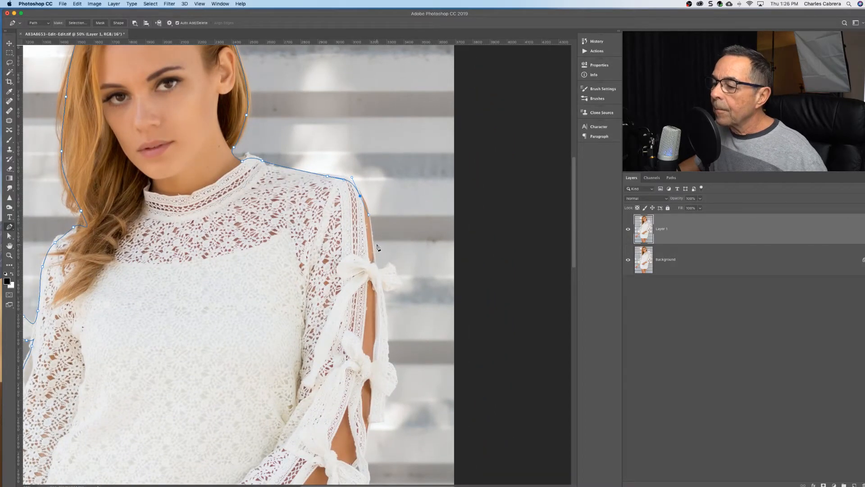
drag(376, 261, 382, 288)
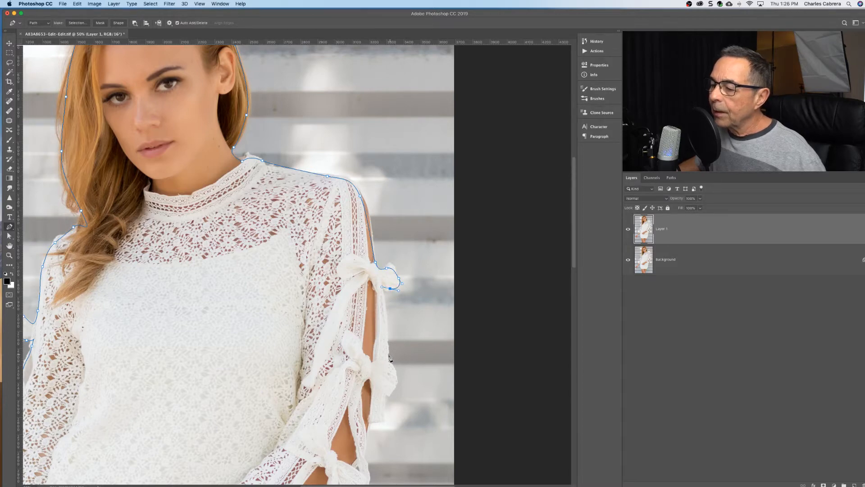
drag(388, 356, 366, 436)
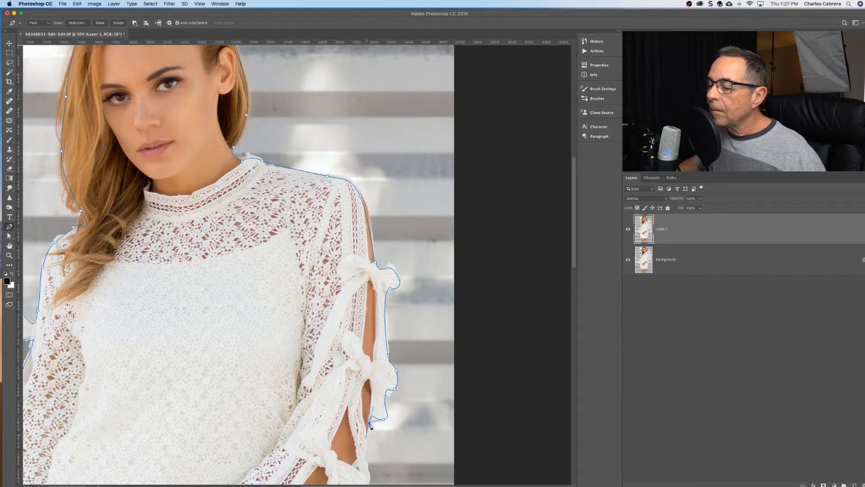
Continue the path down the open sleeve to the outer tip of the lowest bow.
drag(349, 374, 336, 163)
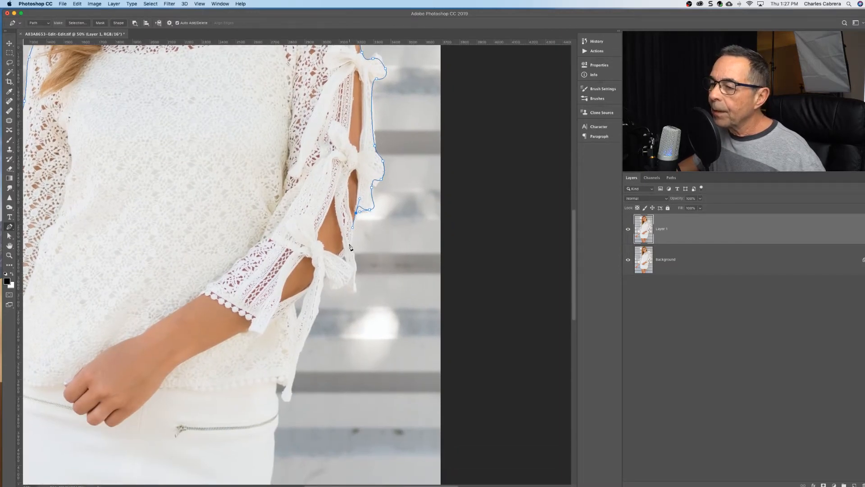
drag(349, 239, 351, 254)
click(355, 266)
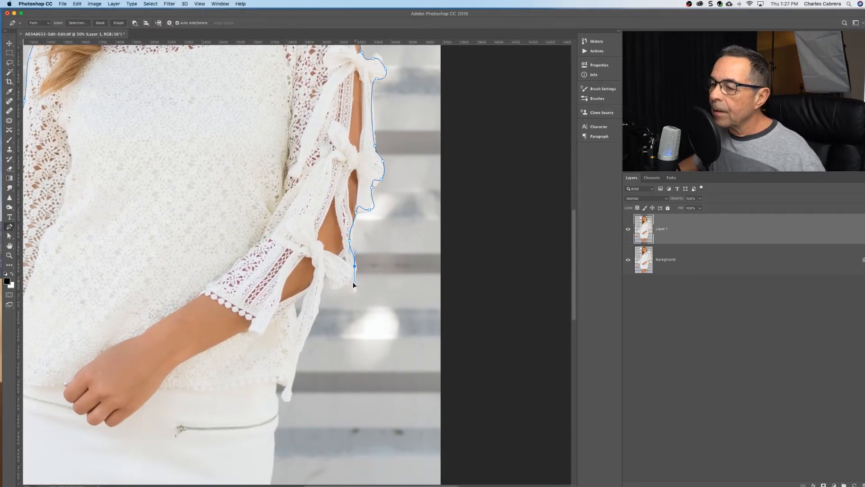
click(355, 289)
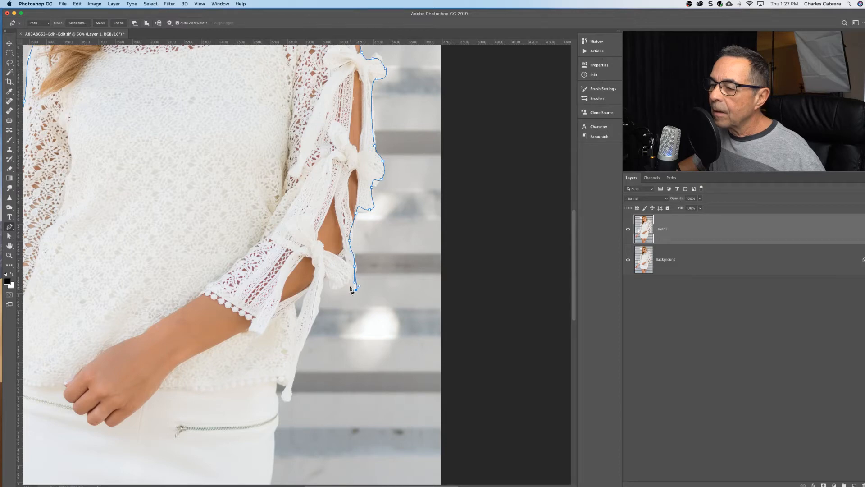
Trace under the lowest bow and down its hanging tie, around the tie's end to the blouse hem.
drag(349, 286, 321, 308)
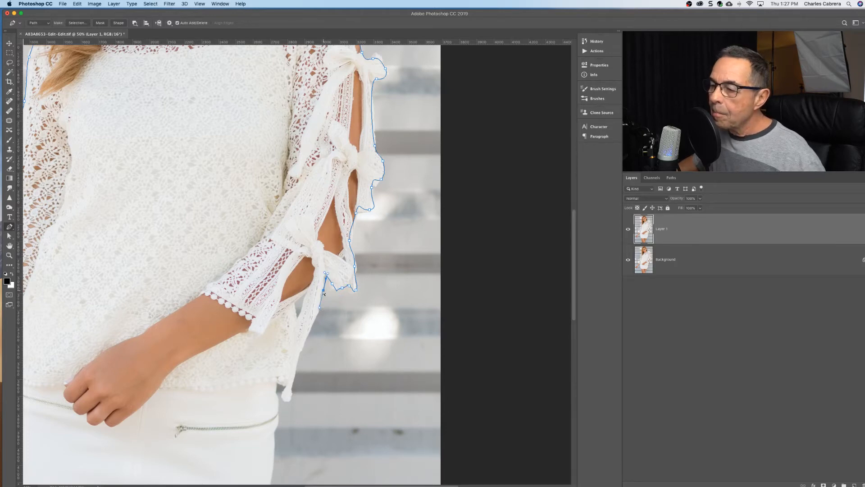
drag(324, 293, 322, 292)
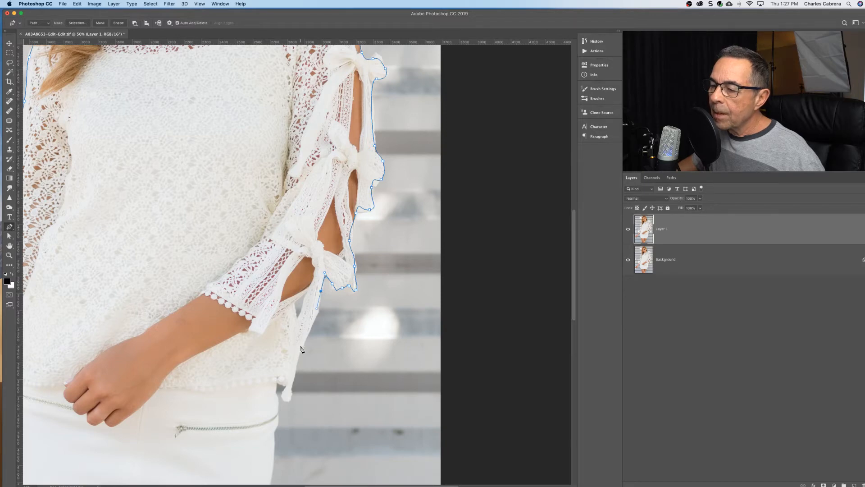
drag(303, 347, 282, 382)
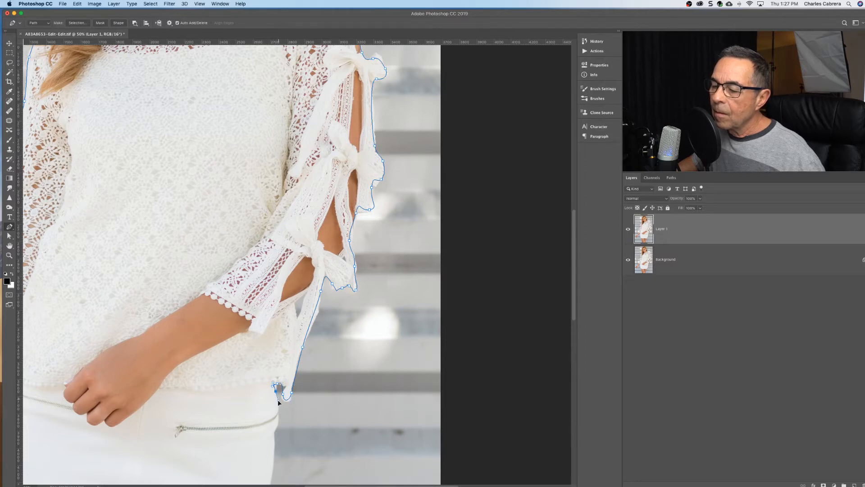
Continue the path from the blouse hem down the skirt's side and around its rounded lower corner.
drag(264, 387, 267, 156)
key(super+r)
click(274, 230)
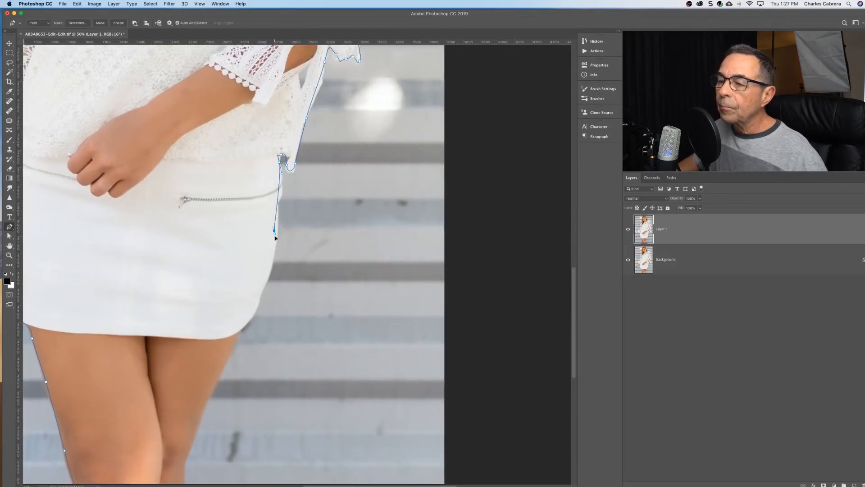
click(272, 260)
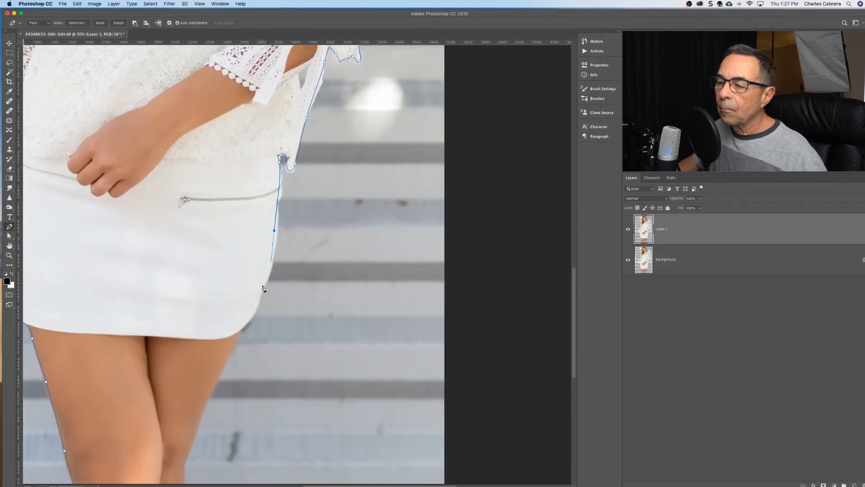
drag(264, 287, 221, 372)
Trace down the outer edge of the leg to the photo's bottom edge and close the path at its starting anchor below the image.
drag(290, 349, 335, 152)
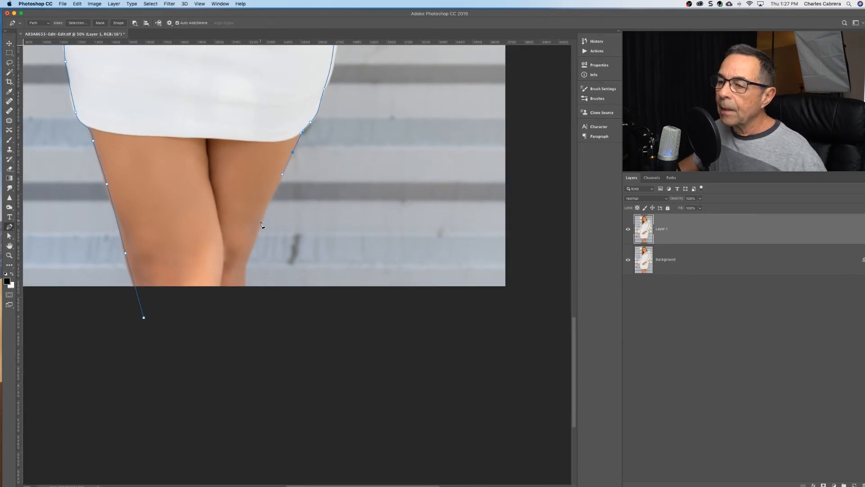
drag(261, 221, 256, 246)
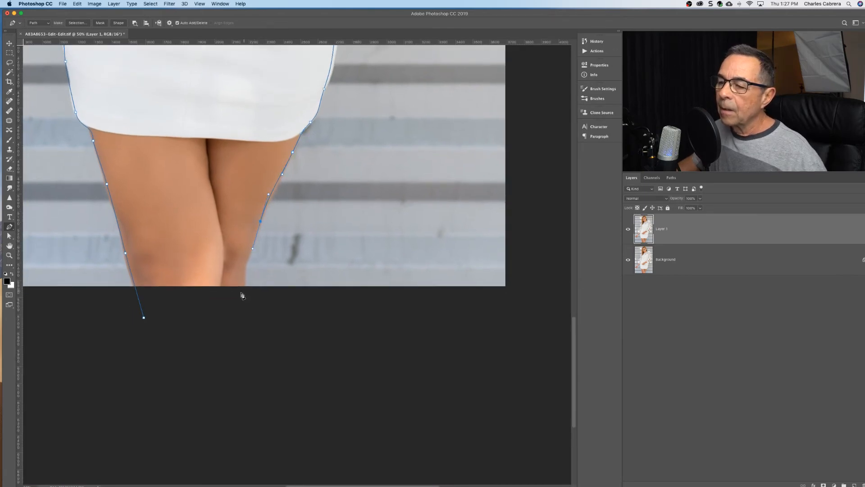
drag(244, 286, 241, 306)
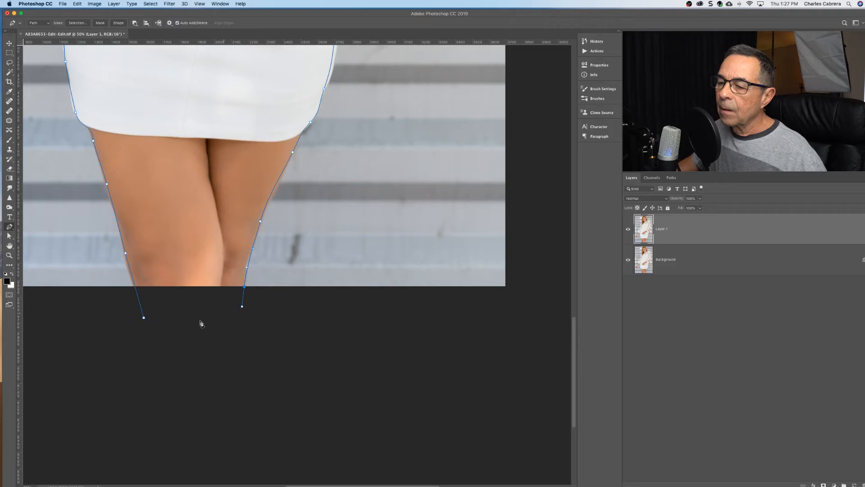
click(144, 318)
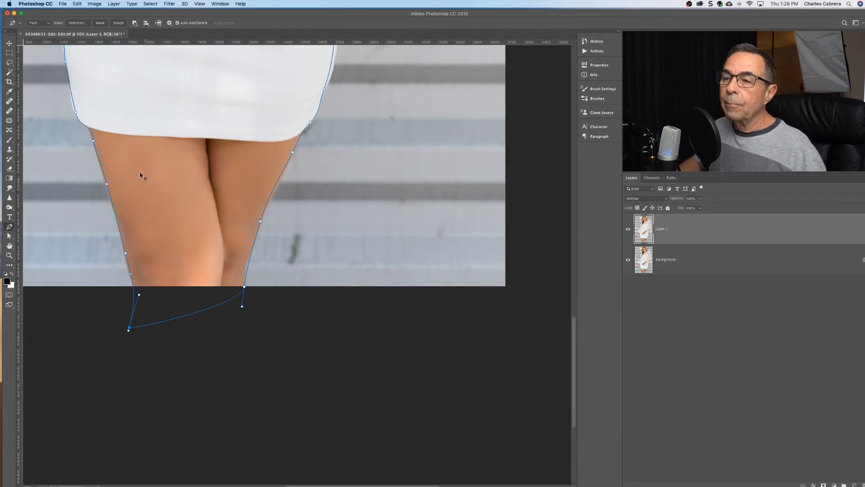
Convert the closed path into a new anti-aliased selection with a feather radius of .5 pixels.
right_click(156, 181)
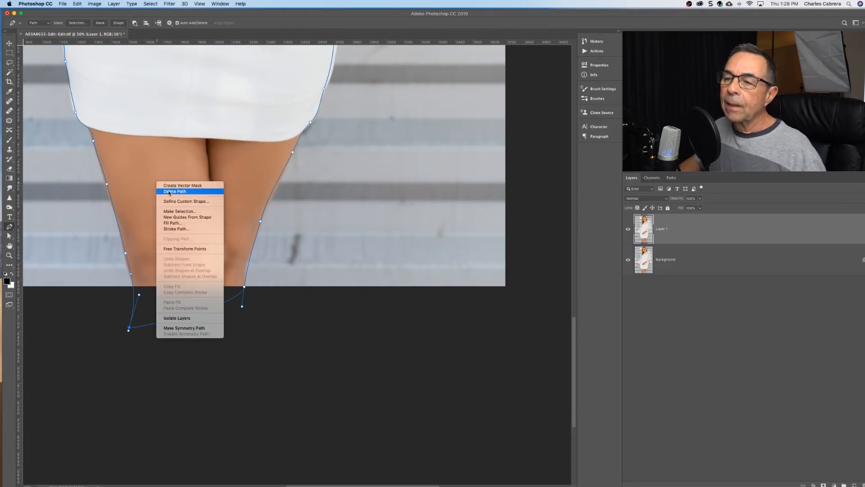
click(177, 211)
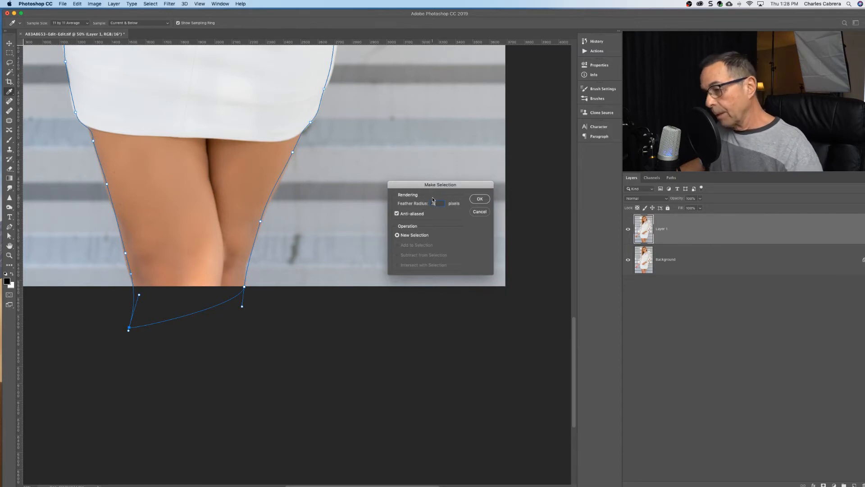
click(479, 199)
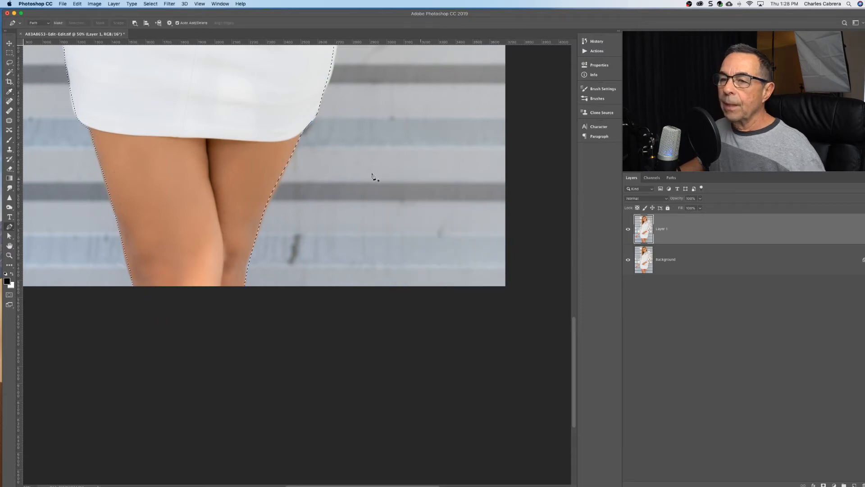
scroll(204, 188, up, 5)
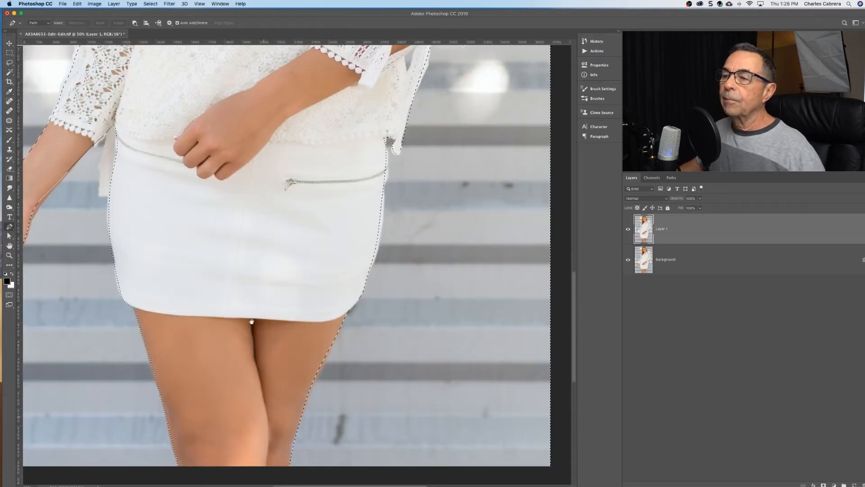
scroll(253, 256, up, 3)
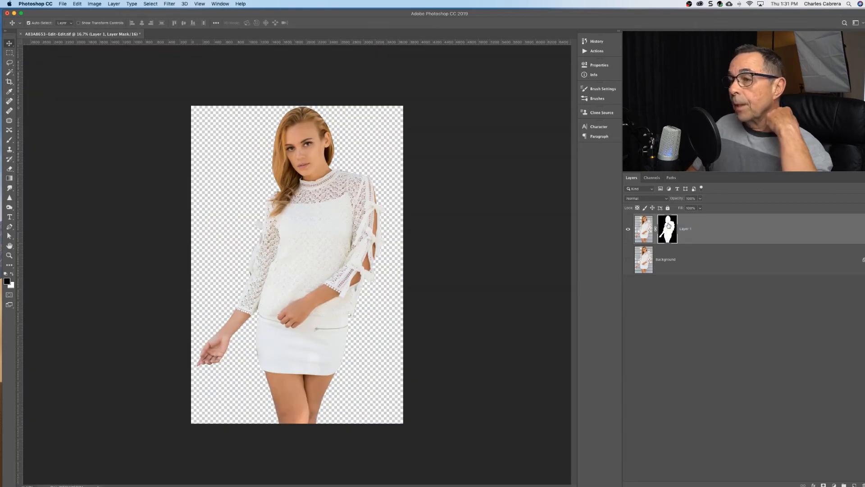
Add a new layer between the masked Layer 1 and the Background, and fill it with white.
super+click(855, 485)
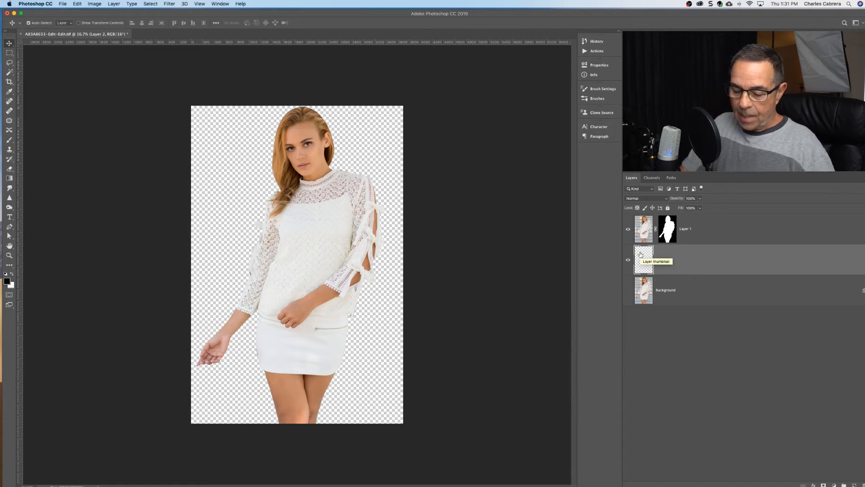
click(97, 4)
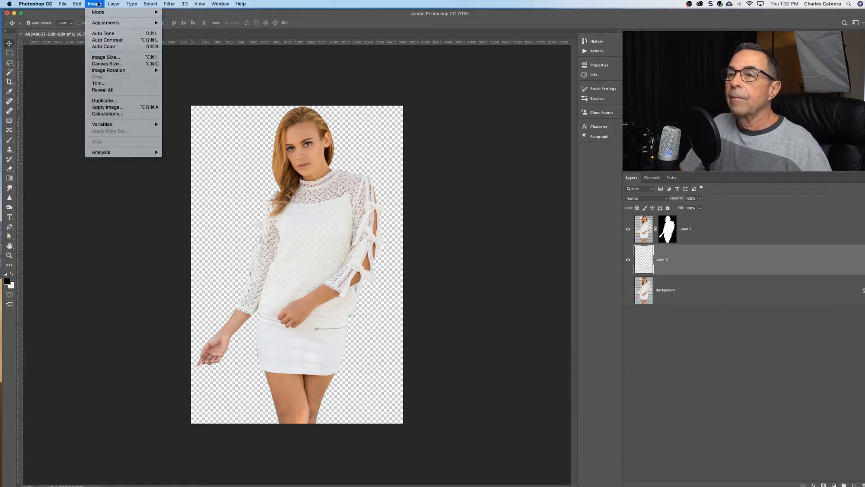
mouse_move(76, 4)
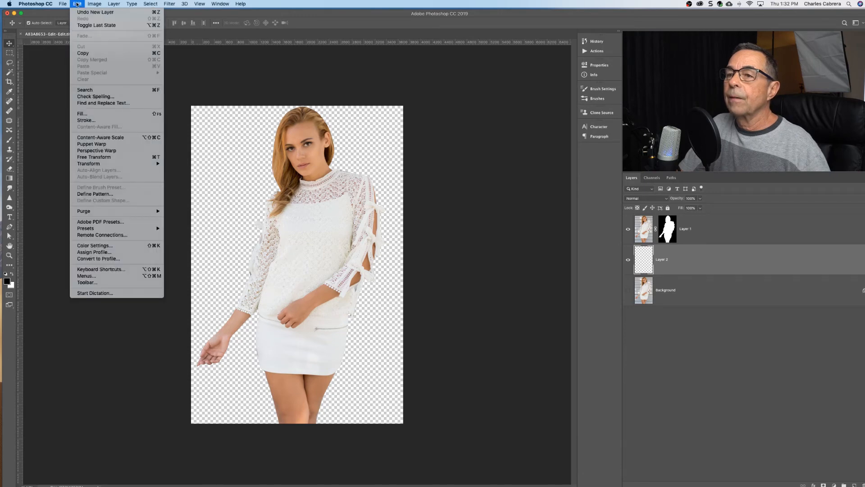
click(82, 114)
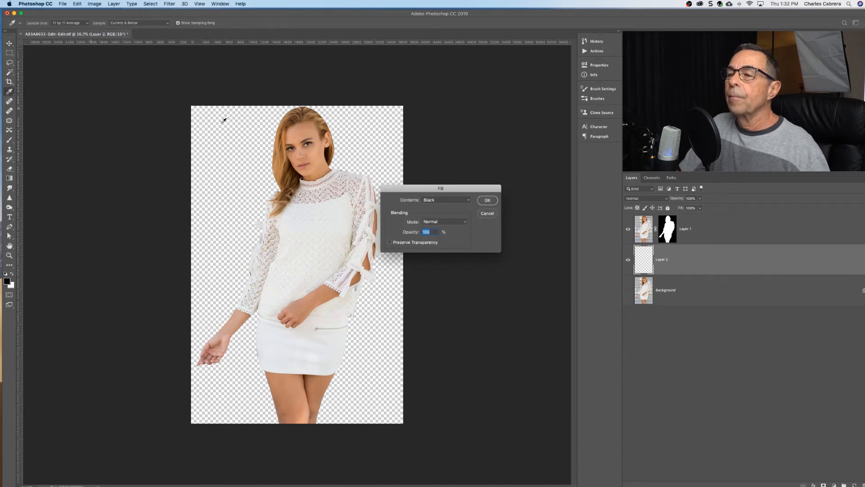
click(461, 200)
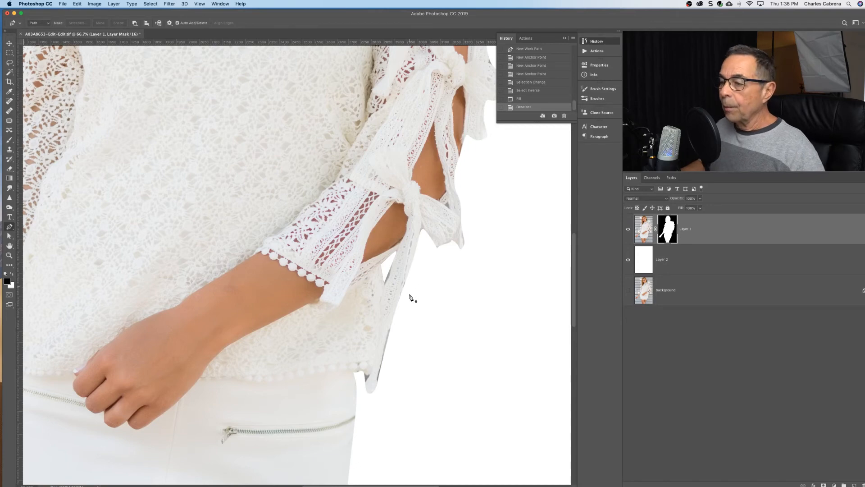
Paint black with a small brush on Layer 1's mask to remove the grey fringe along the hanging tie, and set the brush flow to 18%.
key(b)
key(bracketleft)
key(bracketleft)
key(bracketleft)
key(bracketleft)
key(bracketleft)
key(bracketleft)
key(bracketleft)
key(bracketleft)
key(bracketleft)
key(bracketleft)
key(bracketleft)
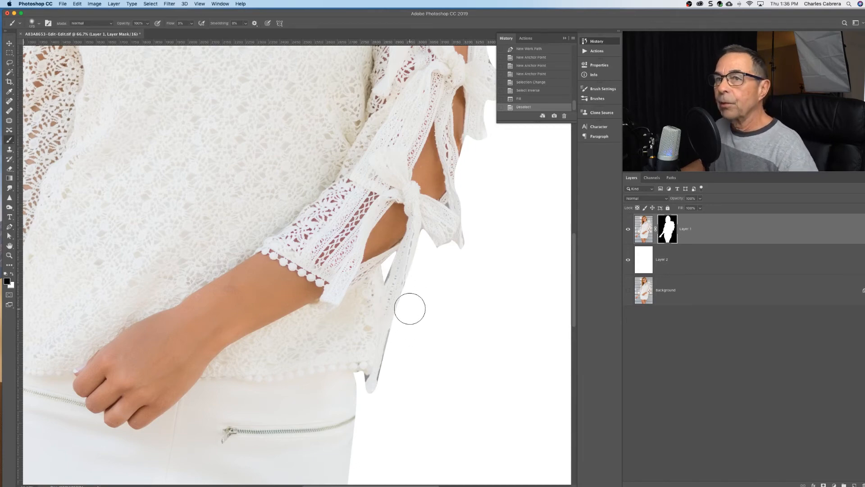
key(bracketleft)
key(bracketleft)
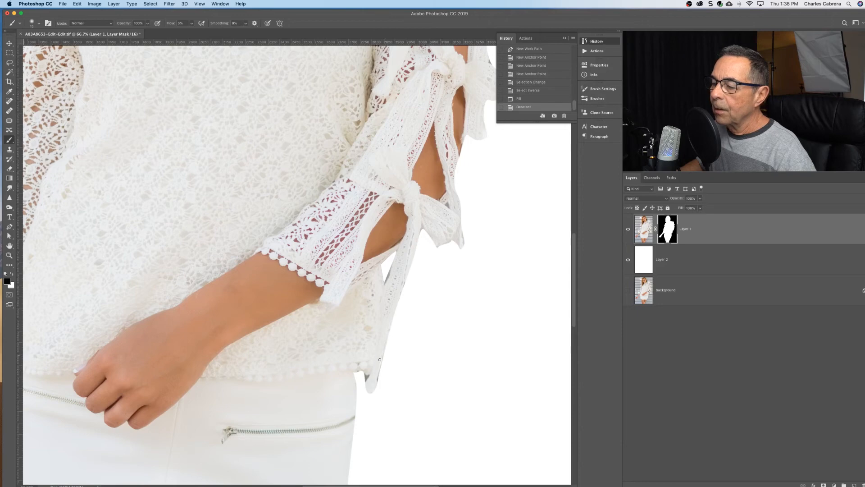
click(383, 376)
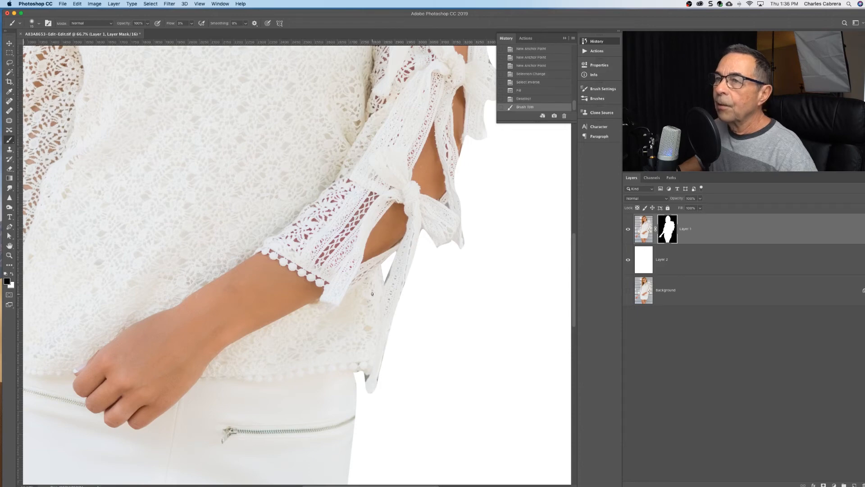
click(192, 23)
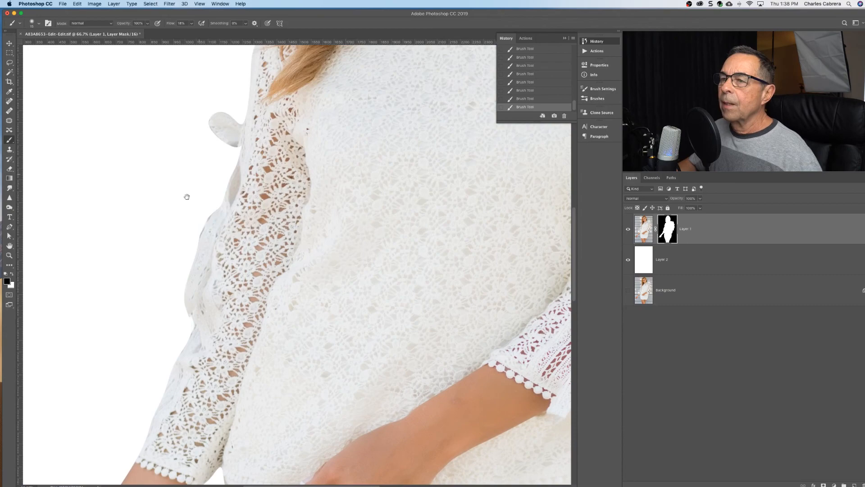
scroll(193, 181, up, 3)
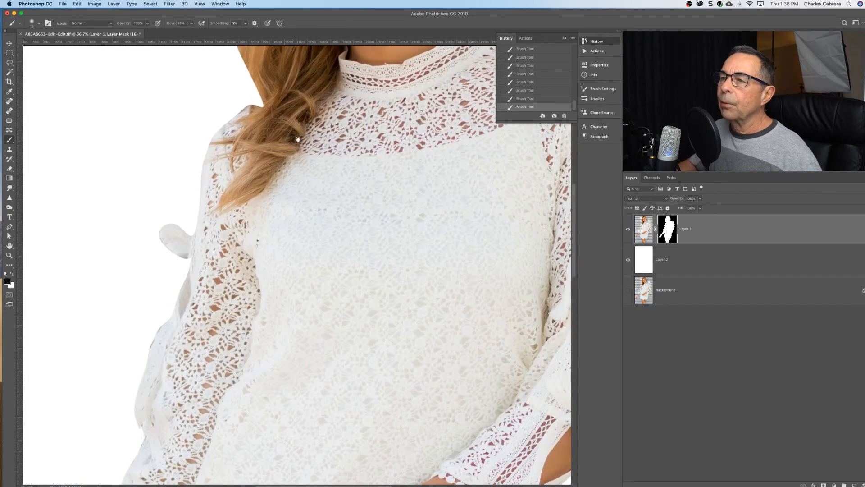
Examine the cutout's edges around the hair, collar, shoulder and sleeve bows, the whole figure on white, and the list of stored paths.
drag(356, 168, 191, 153)
drag(354, 209, 300, 292)
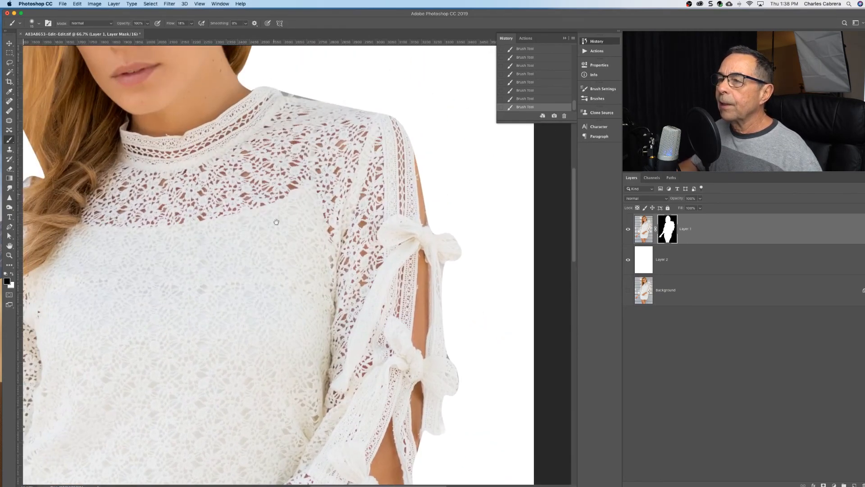
drag(273, 183, 275, 250)
drag(242, 206, 325, 122)
key(super+minus)
key(super+minus)
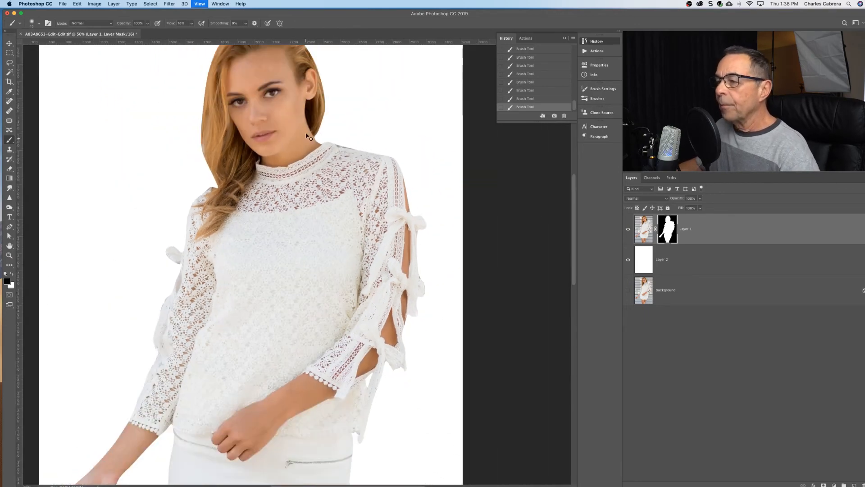
key(super+minus)
key(super+minus)
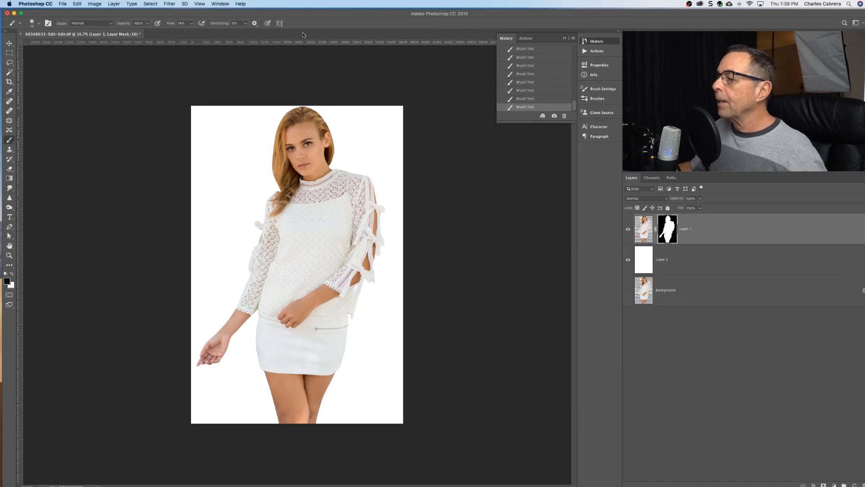
click(670, 178)
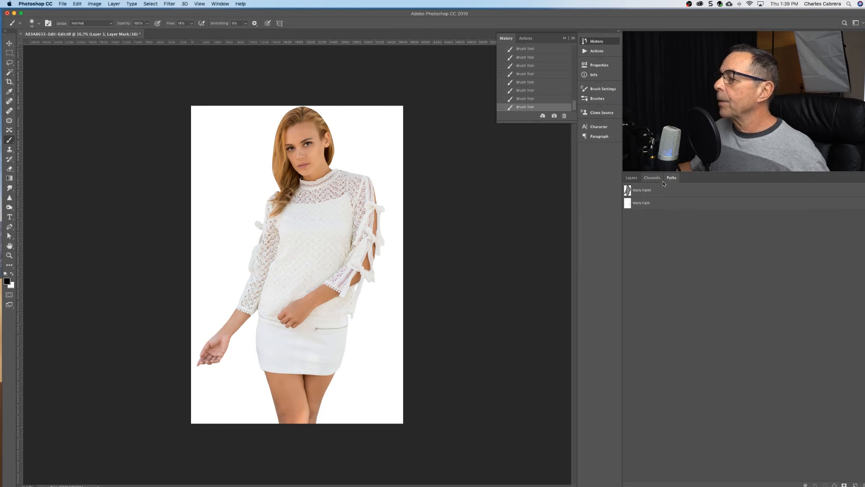
click(631, 177)
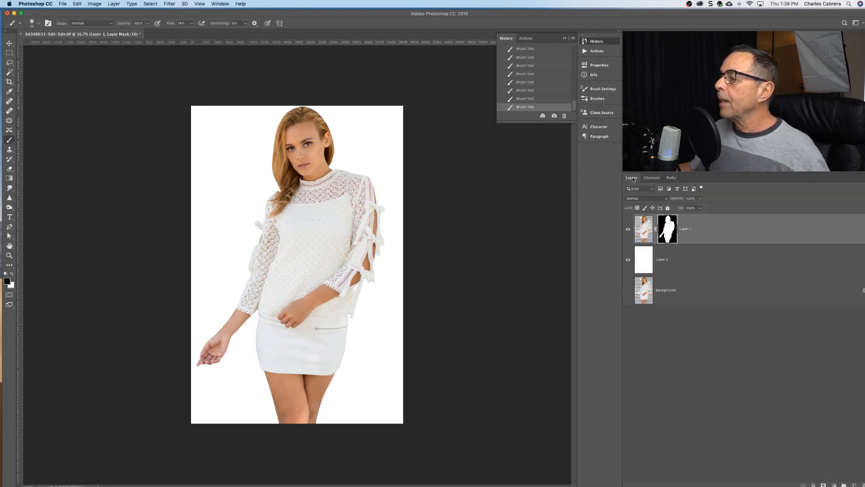